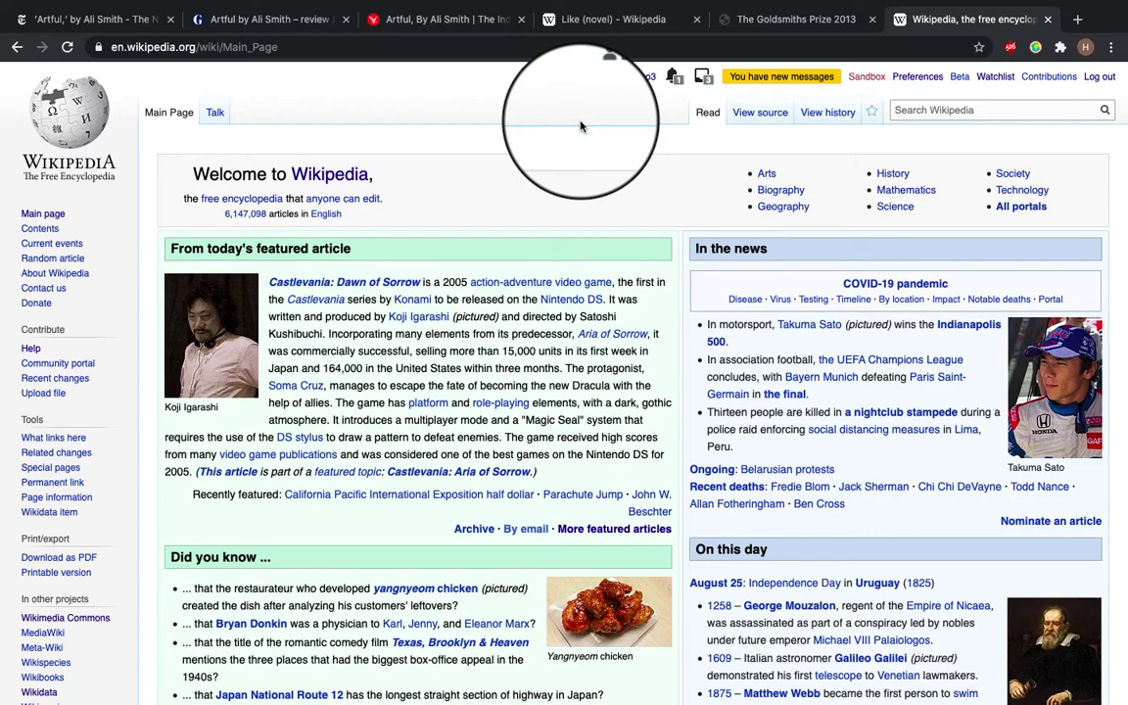
Start your user sandbox and write the line 'This is my new sandbox.' below the edit line
left_click(862, 83)
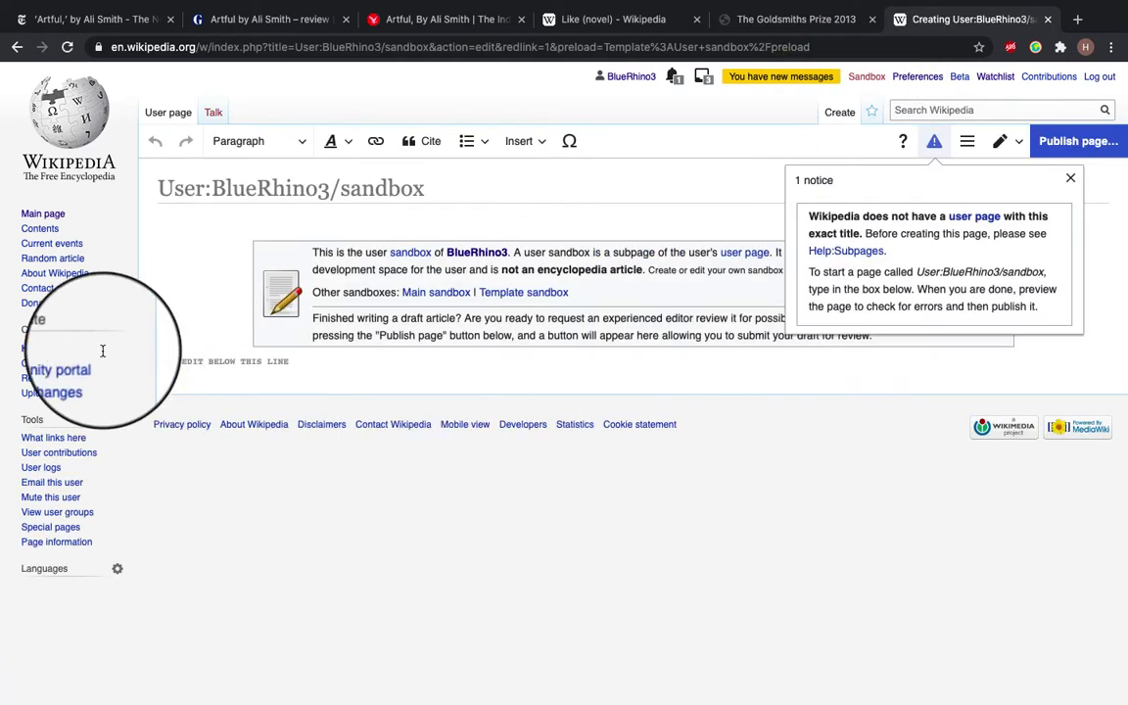
left_click(297, 368)
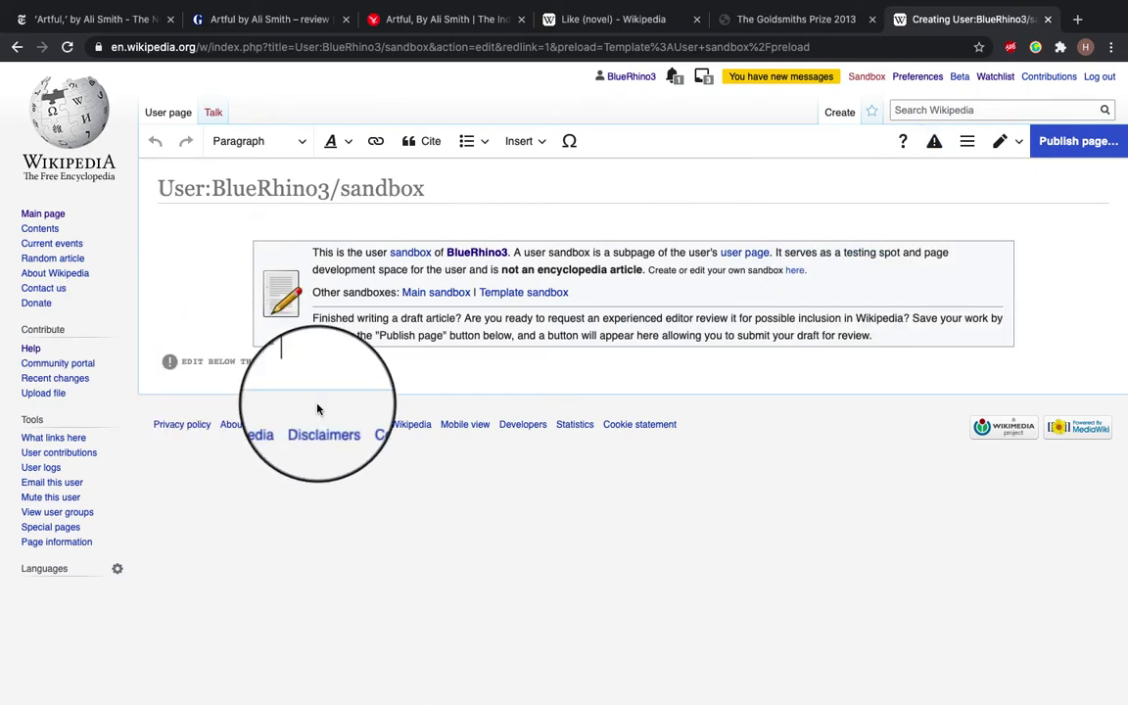
key("Return")
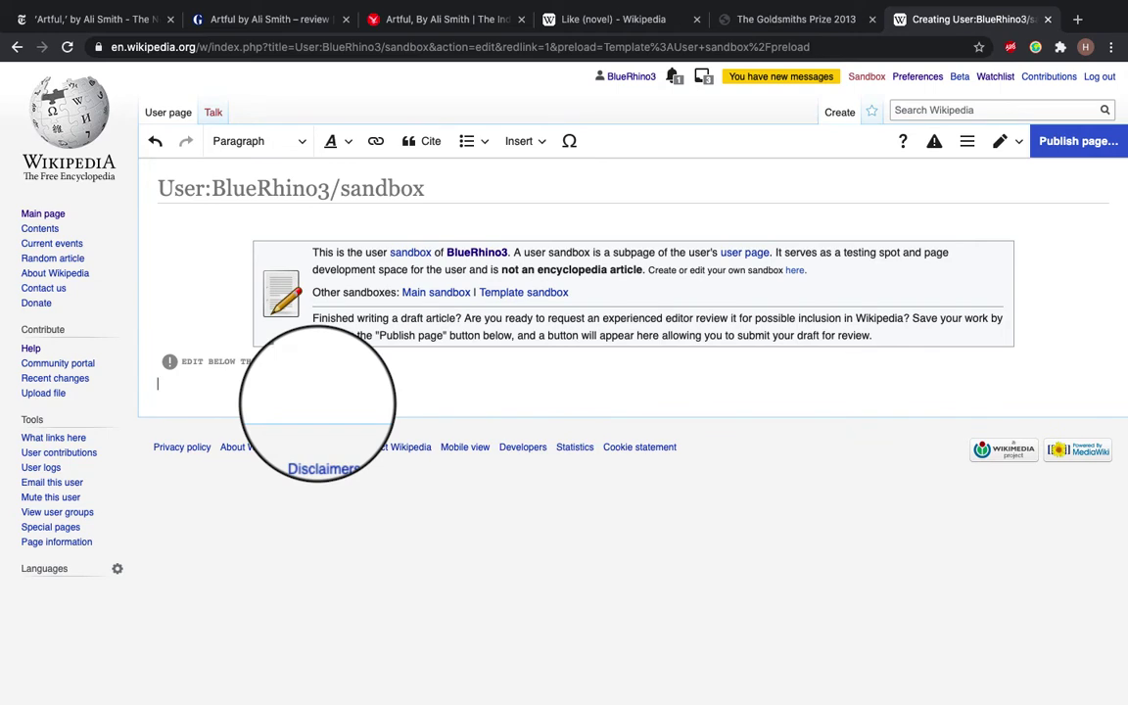
type("This is my new sandbox.")
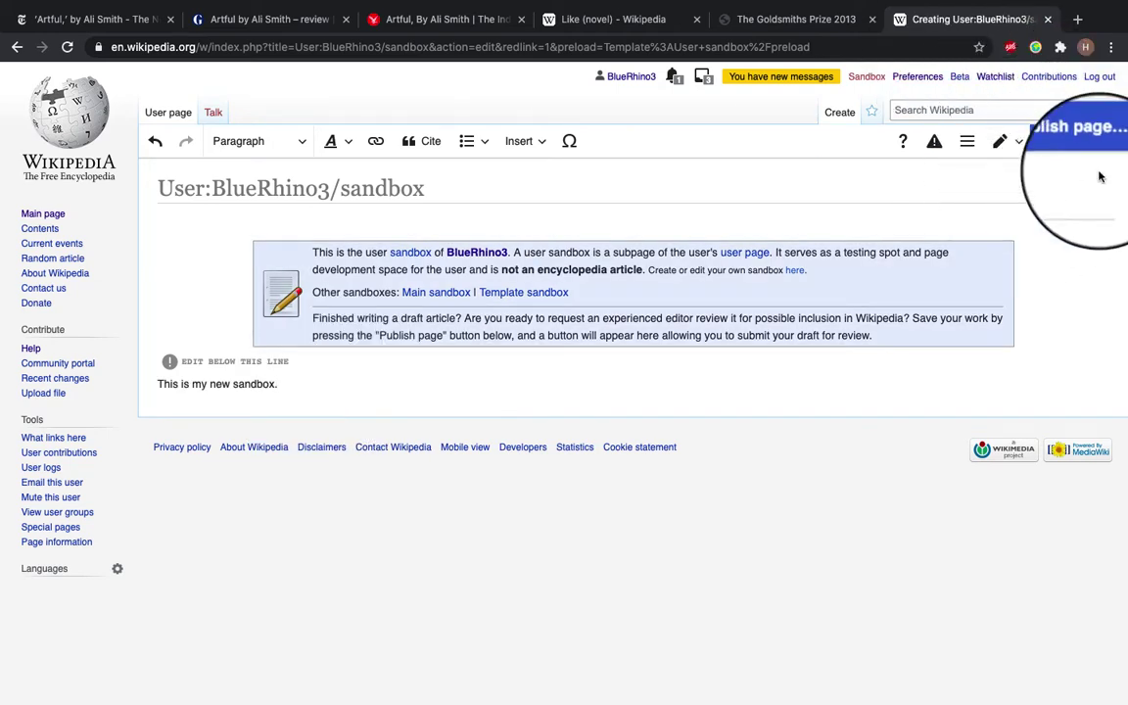
Publish the sandbox with the edit summary 'created a sandbox'
left_click(1077, 147)
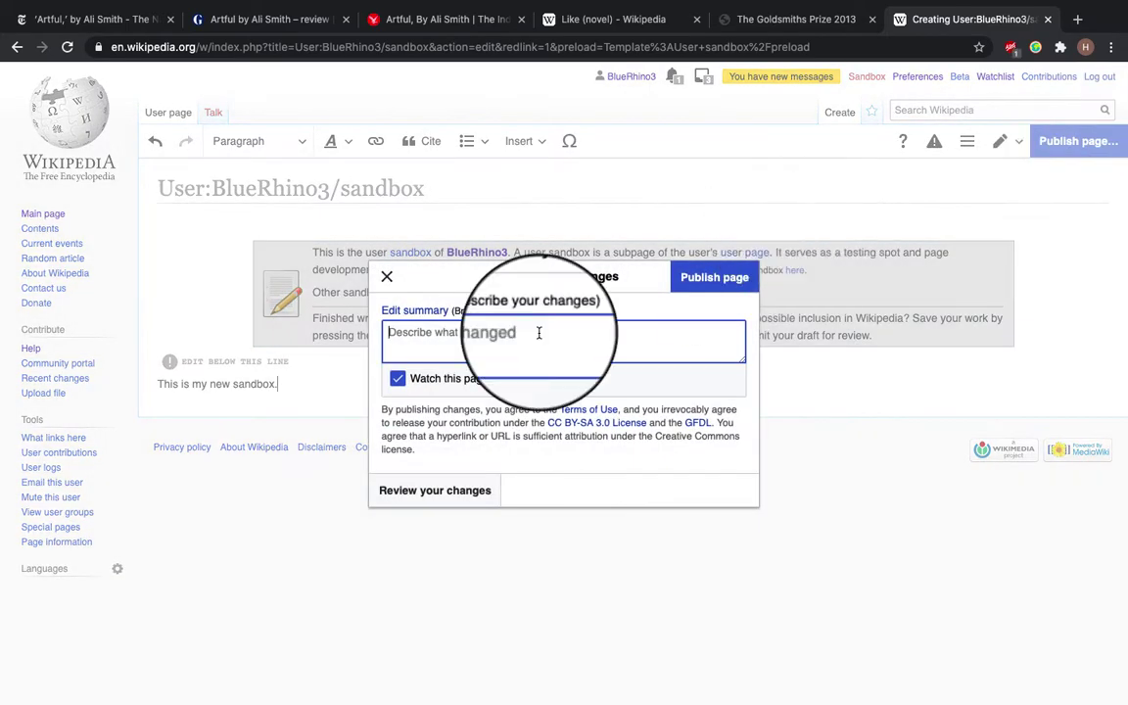
type("created a sand")
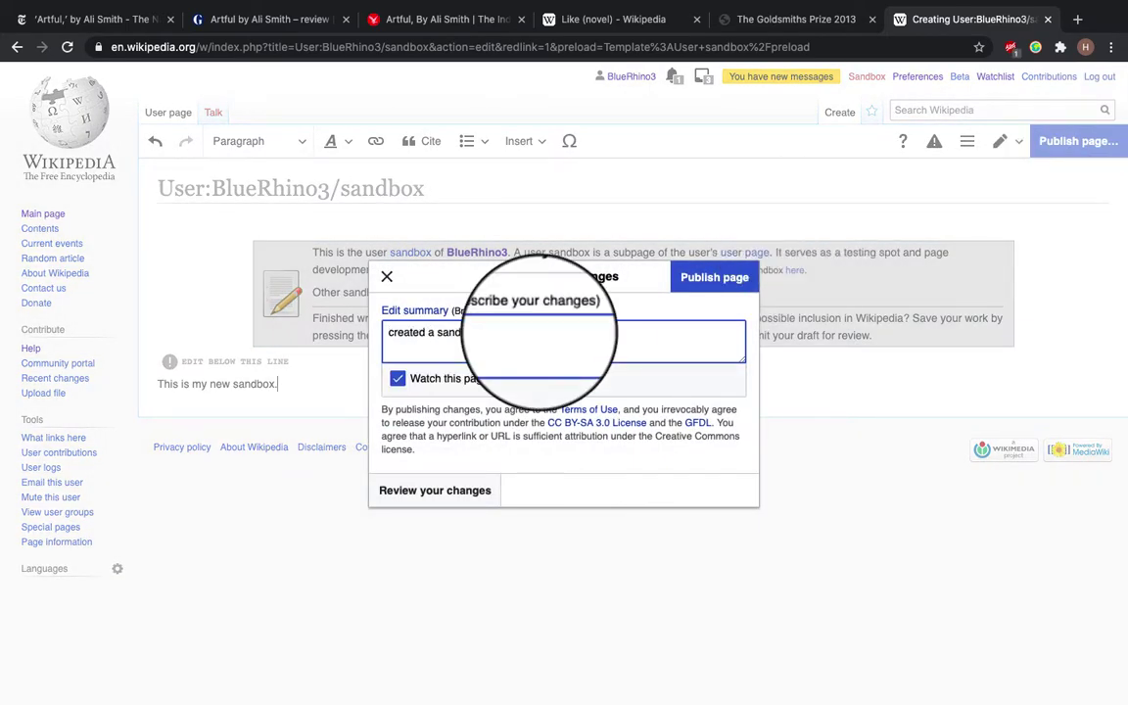
type("box")
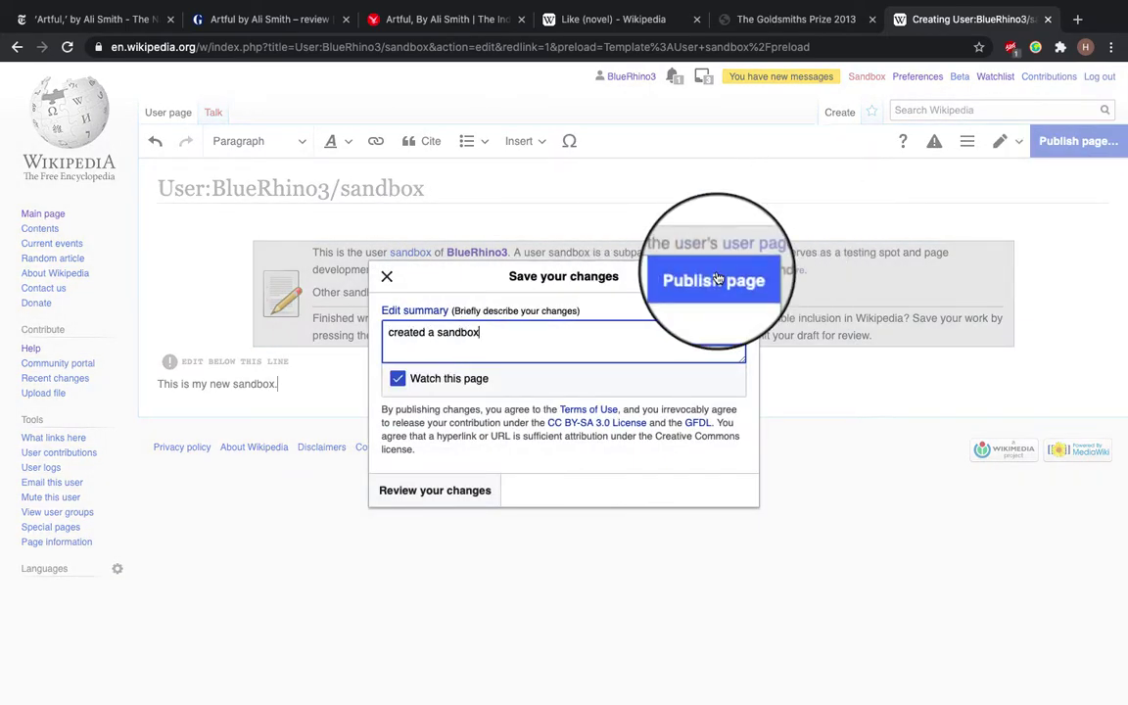
left_click(715, 277)
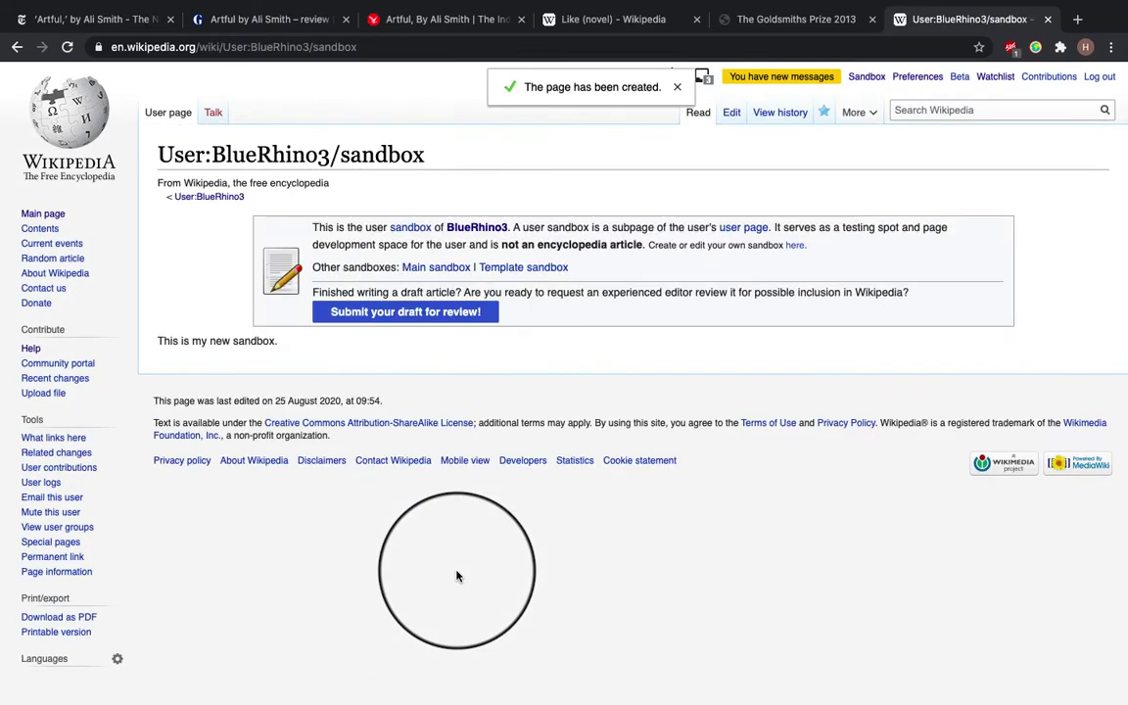
Replace the placeholder line with the lead sentence on Artful, published by Penguin
left_click(732, 115)
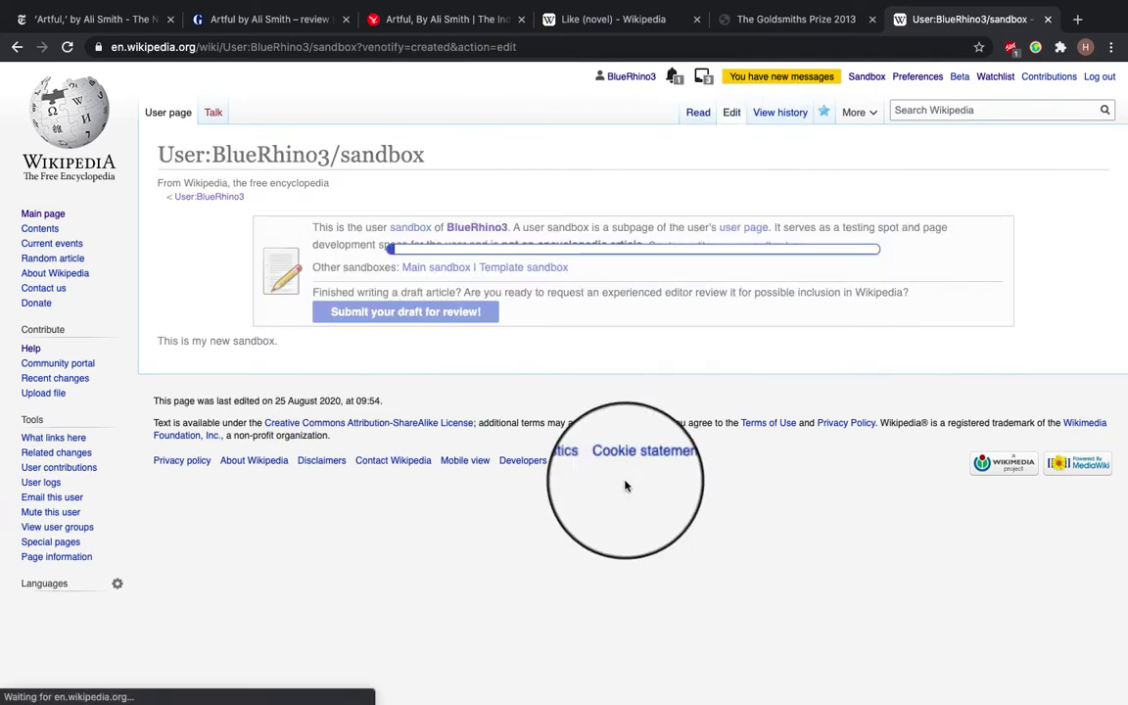
left_click_drag(343, 425, 157, 420)
key("BackSpace")
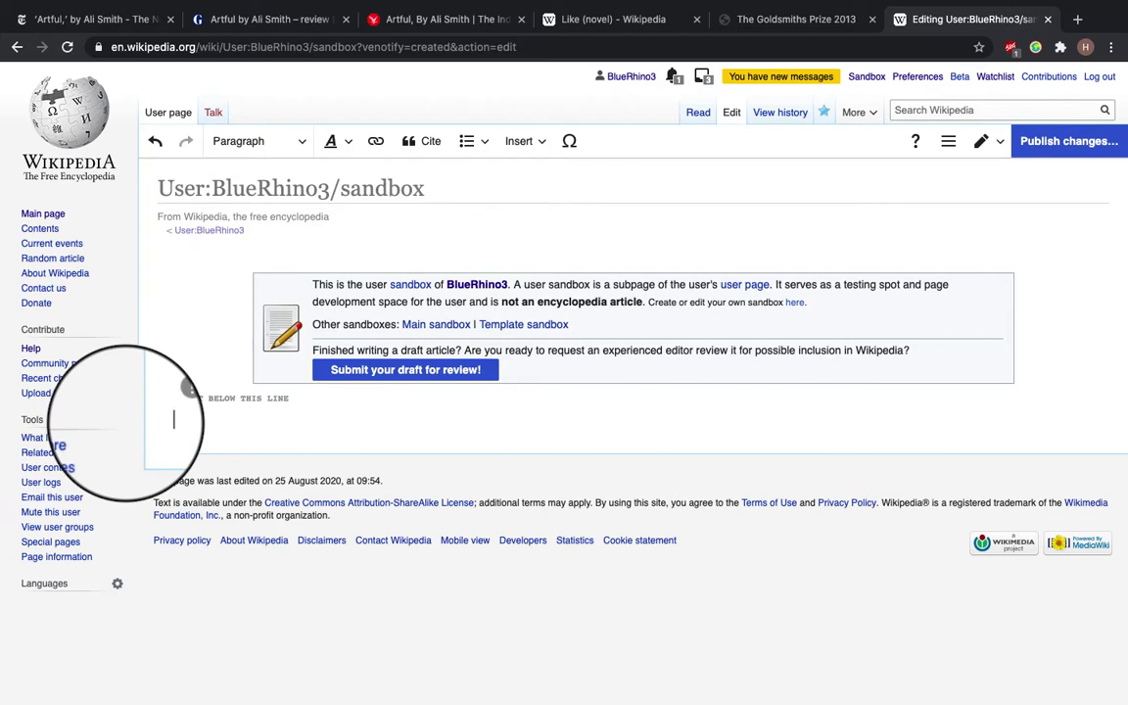
key("ctrl+v")
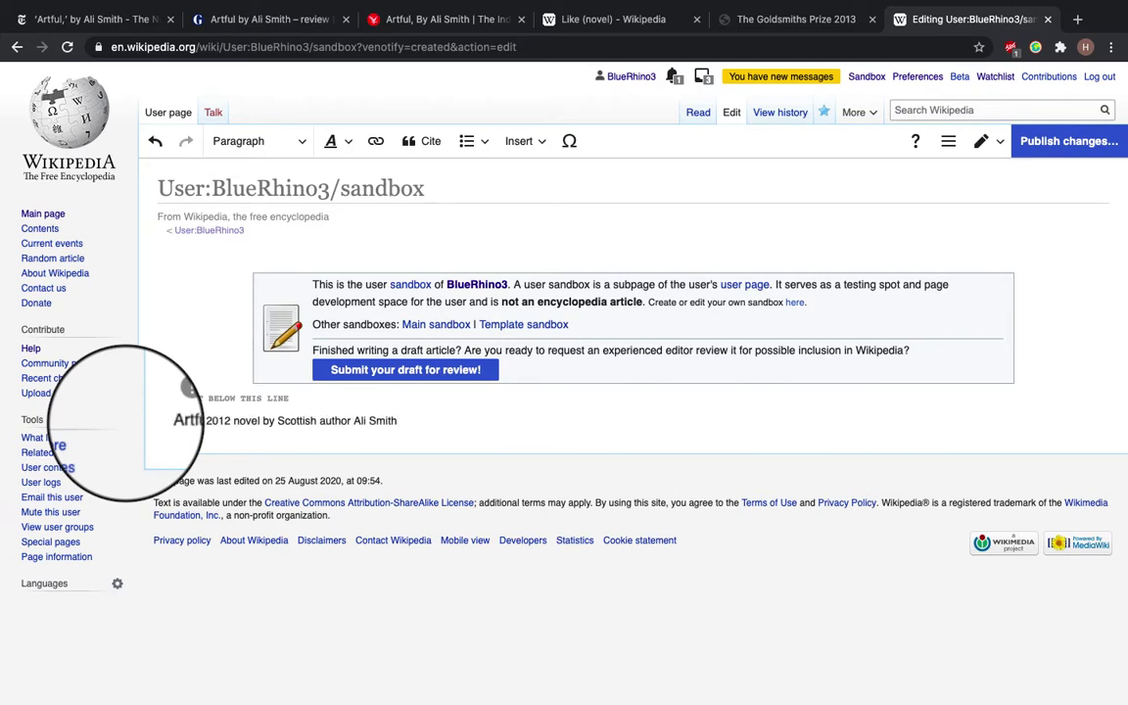
type("and published by Penguin")
type("Books. It was shortlisted for the inaugural Goldsmiths Prize (2013).")
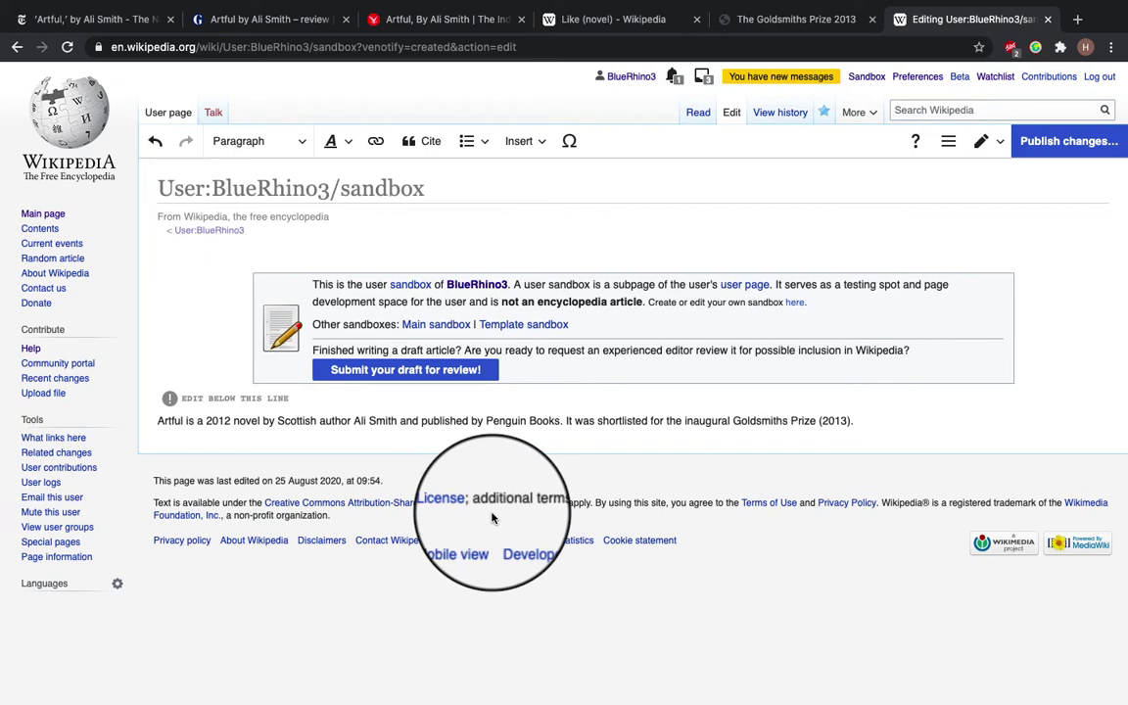
Make the title Artful bold and italic
double_click(186, 420)
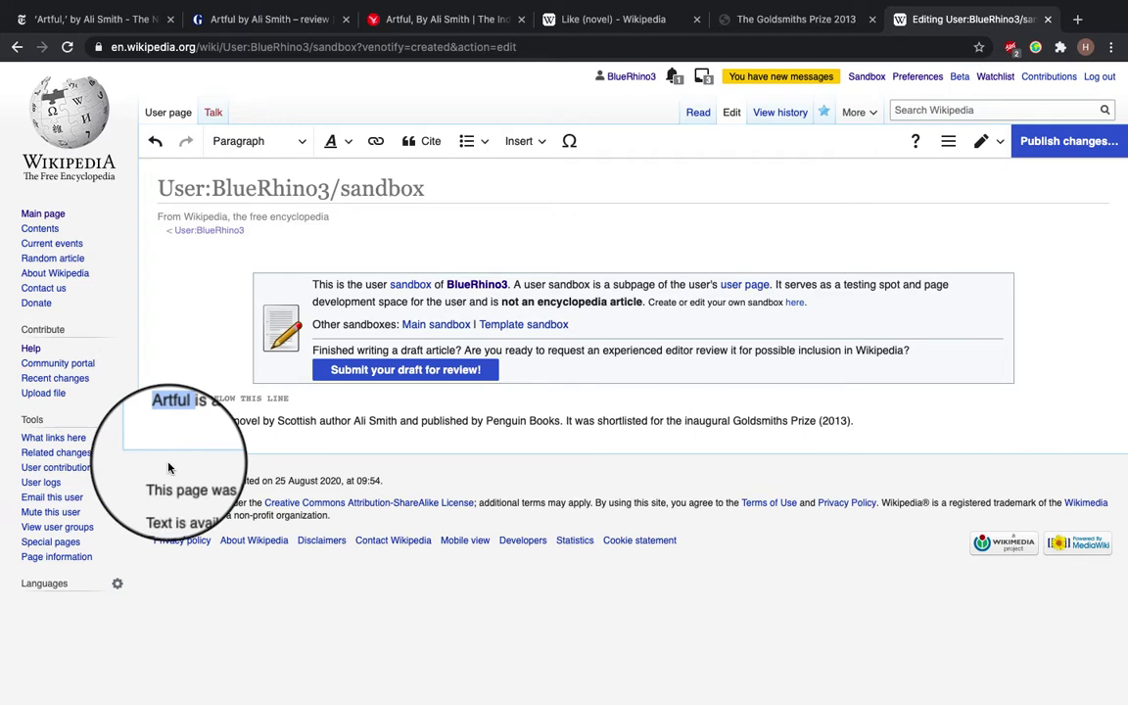
key("ctrl+b")
key("ctrl+i")
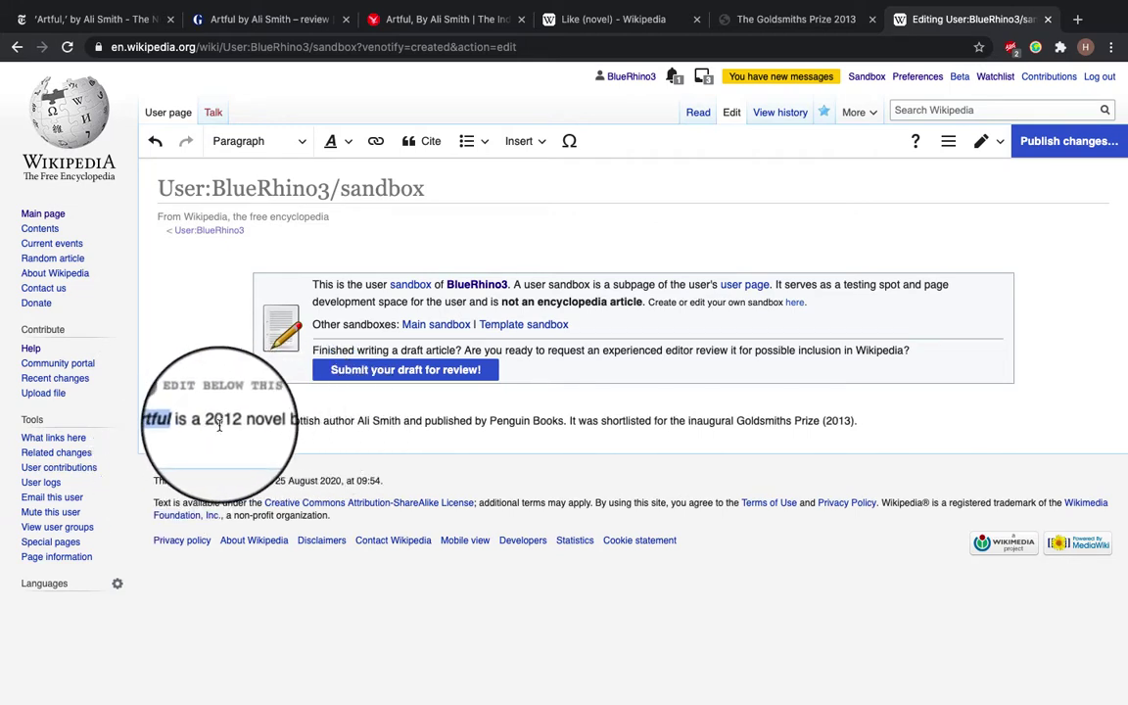
Wikilink Ali Smith, Penguin Books and Goldsmiths Prize in the lead sentence to their articles
left_click(362, 421)
left_click_drag(359, 421, 401, 421)
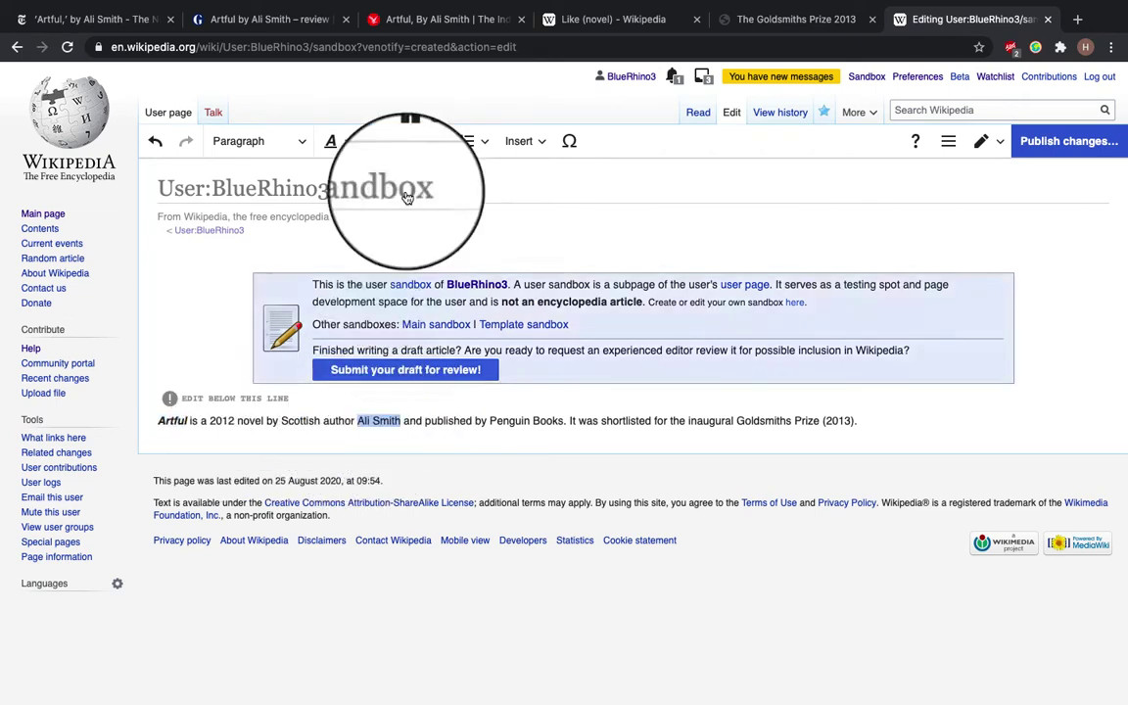
left_click(372, 149)
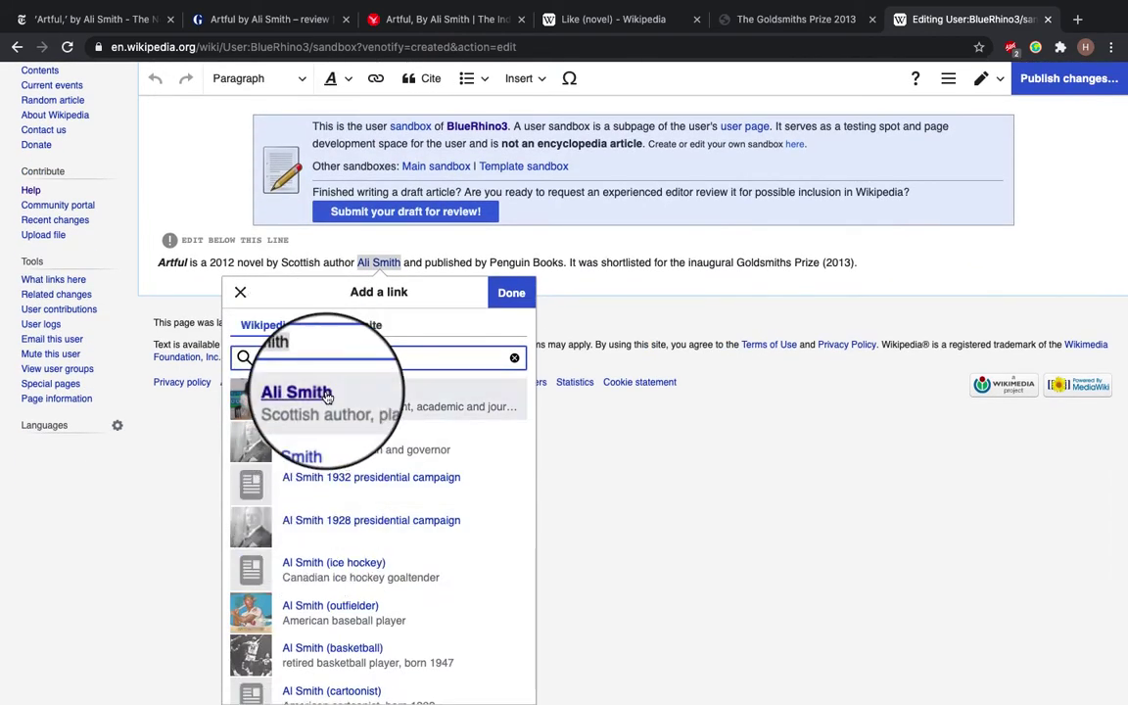
left_click(324, 396)
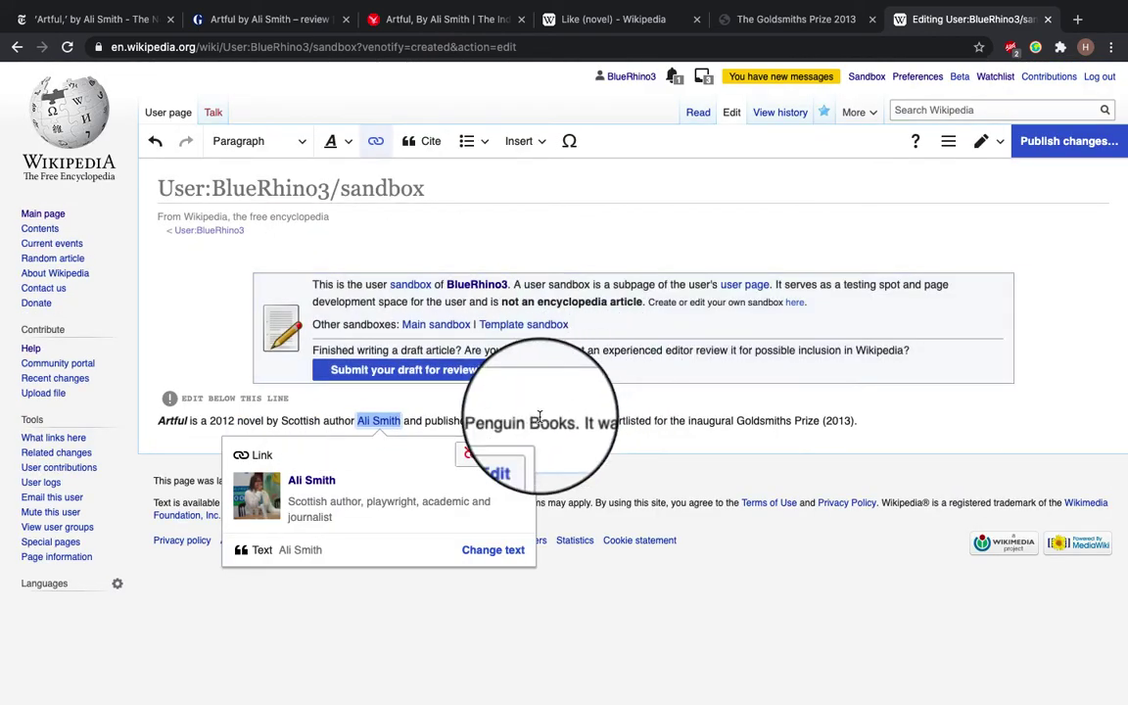
left_click(492, 421)
left_click_drag(489, 421, 565, 421)
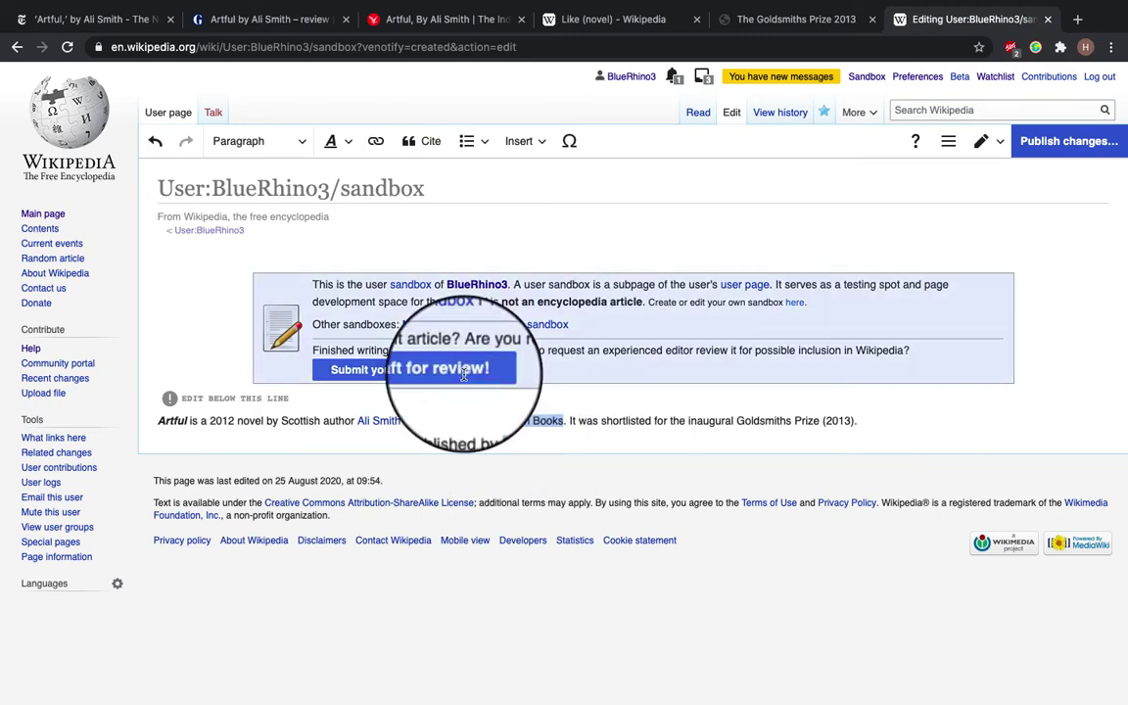
left_click(376, 141)
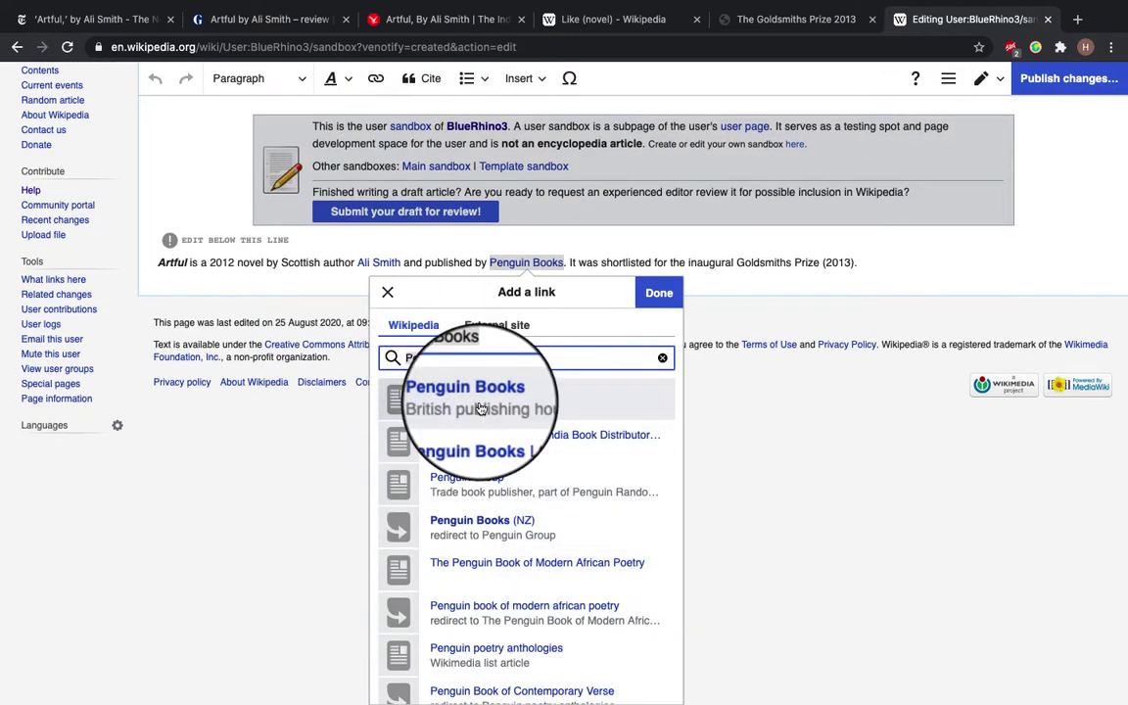
left_click(460, 396)
left_click(661, 458)
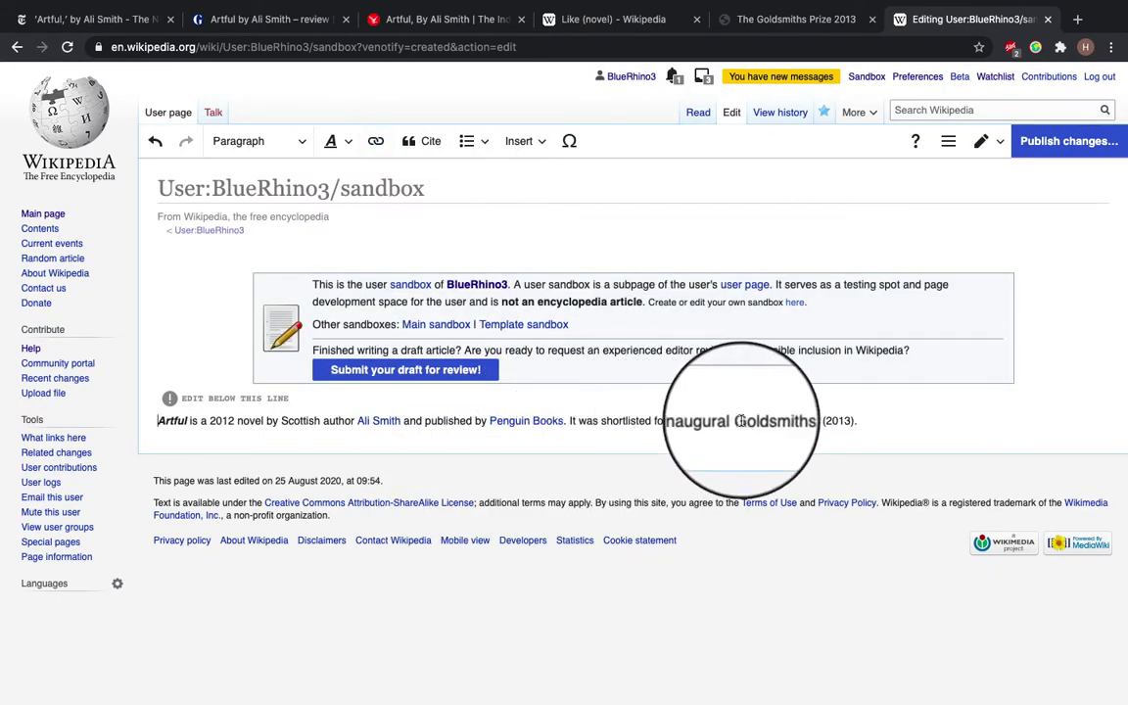
left_click_drag(736, 419, 818, 421)
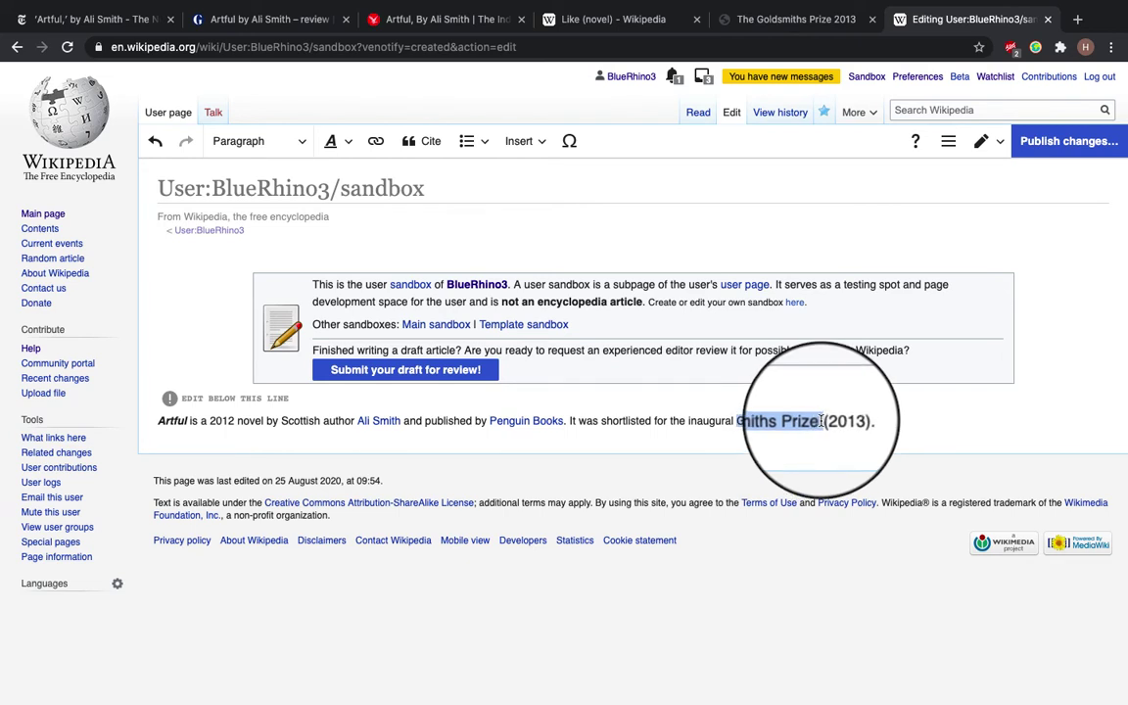
left_click(355, 141)
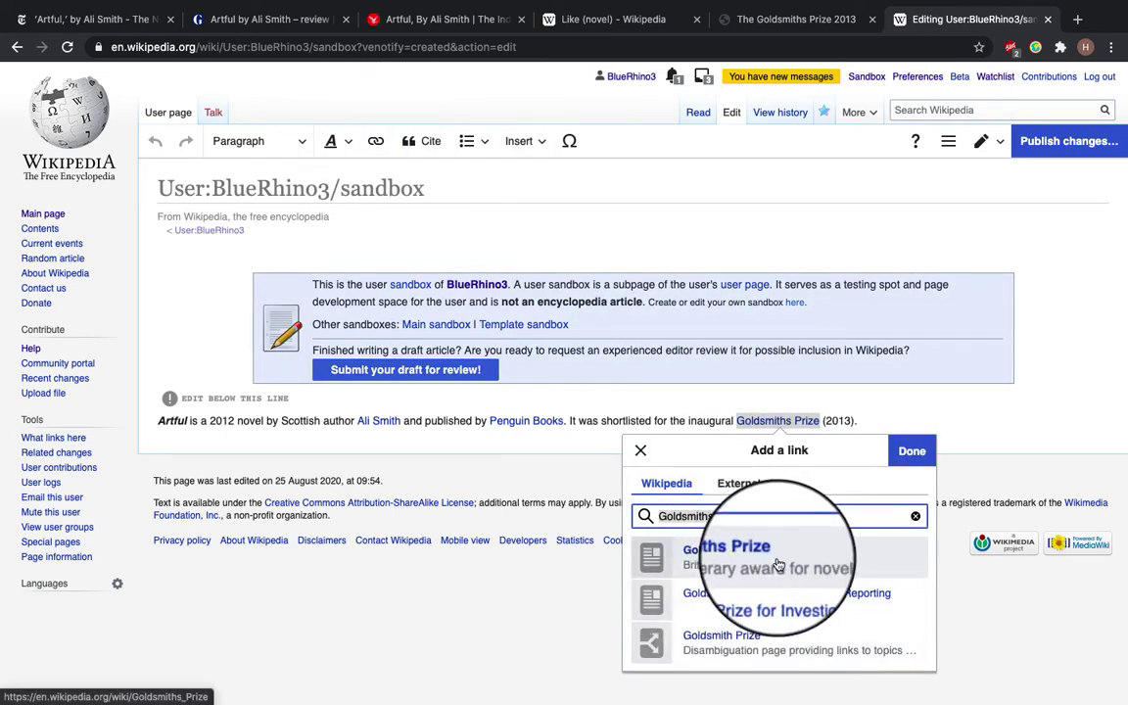
left_click(758, 555)
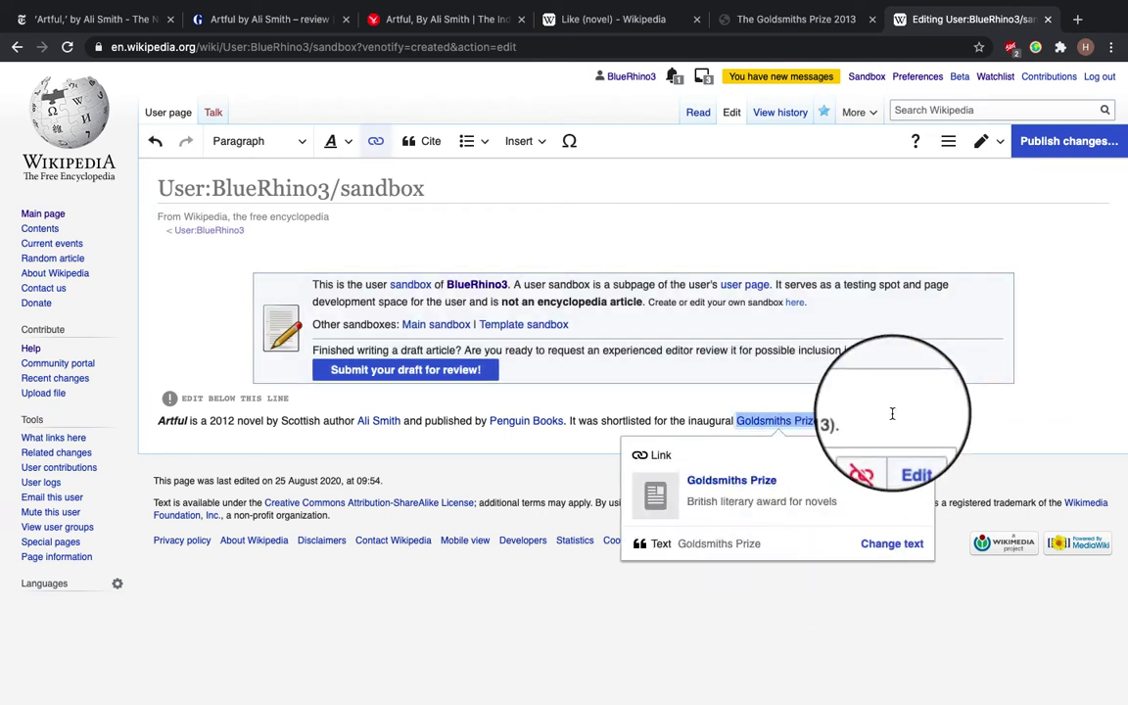
left_click(874, 420)
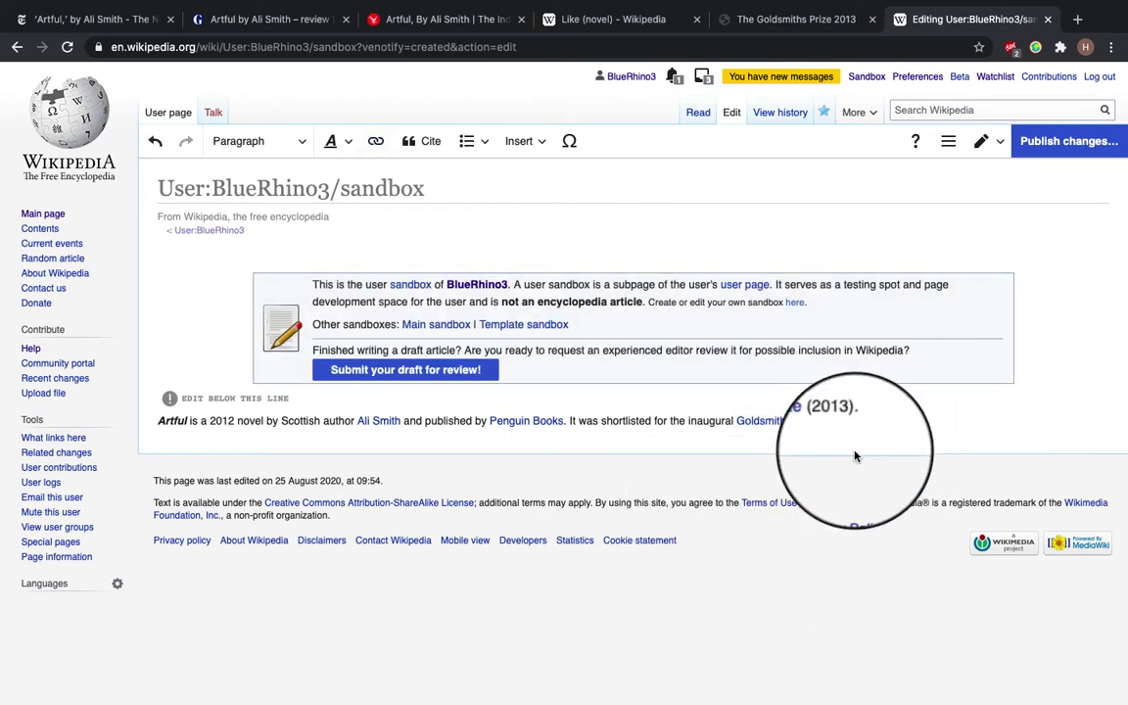
Copy the address of the Wayback Machine's 5 October 2013 Goldsmiths Prize shortlist capture and return to the sandbox
left_click(760, 20)
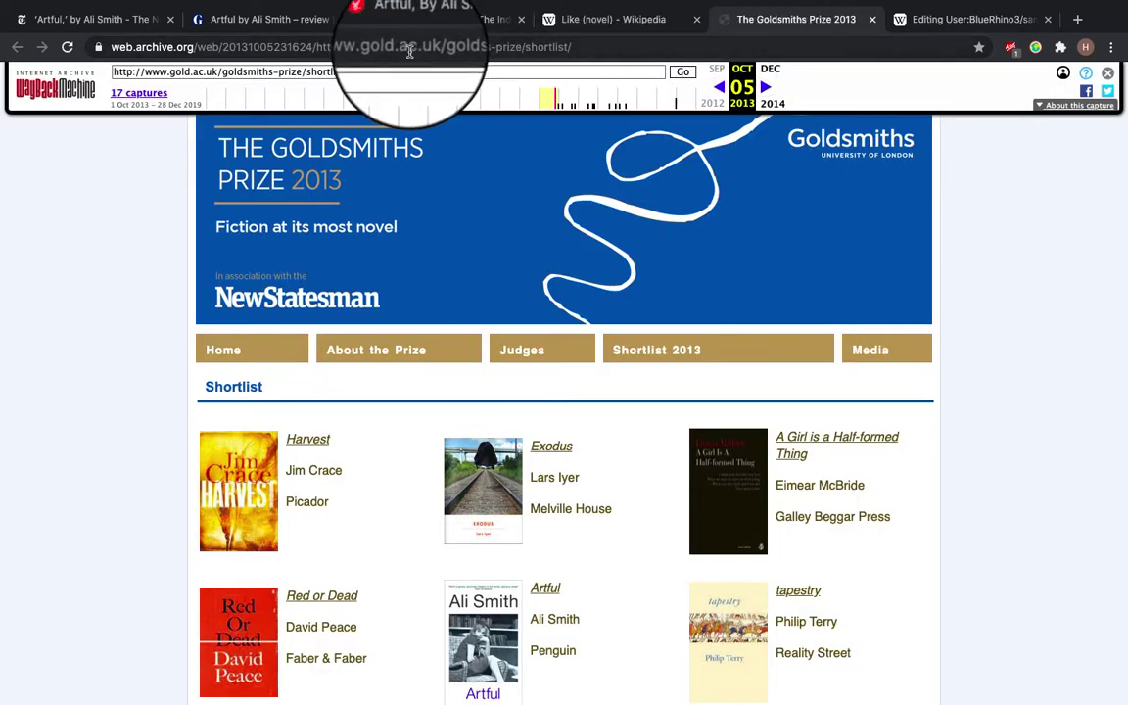
scroll(378, 534, "down", 3)
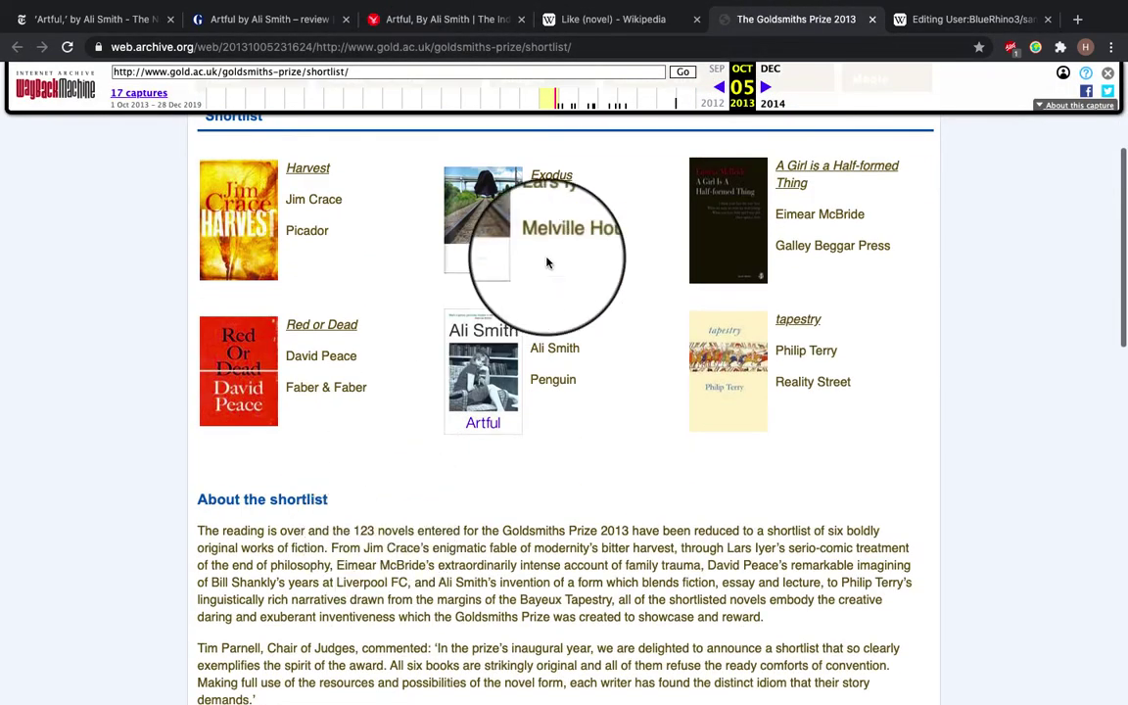
scroll(529, 387, "up", 2)
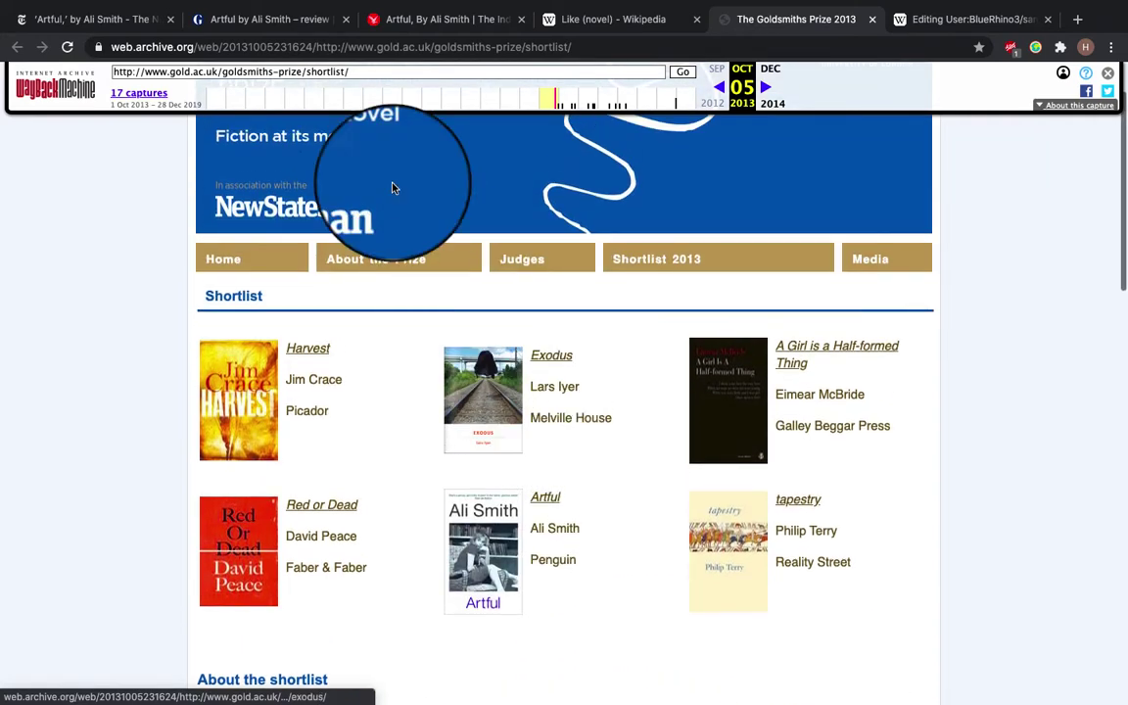
left_click(364, 46)
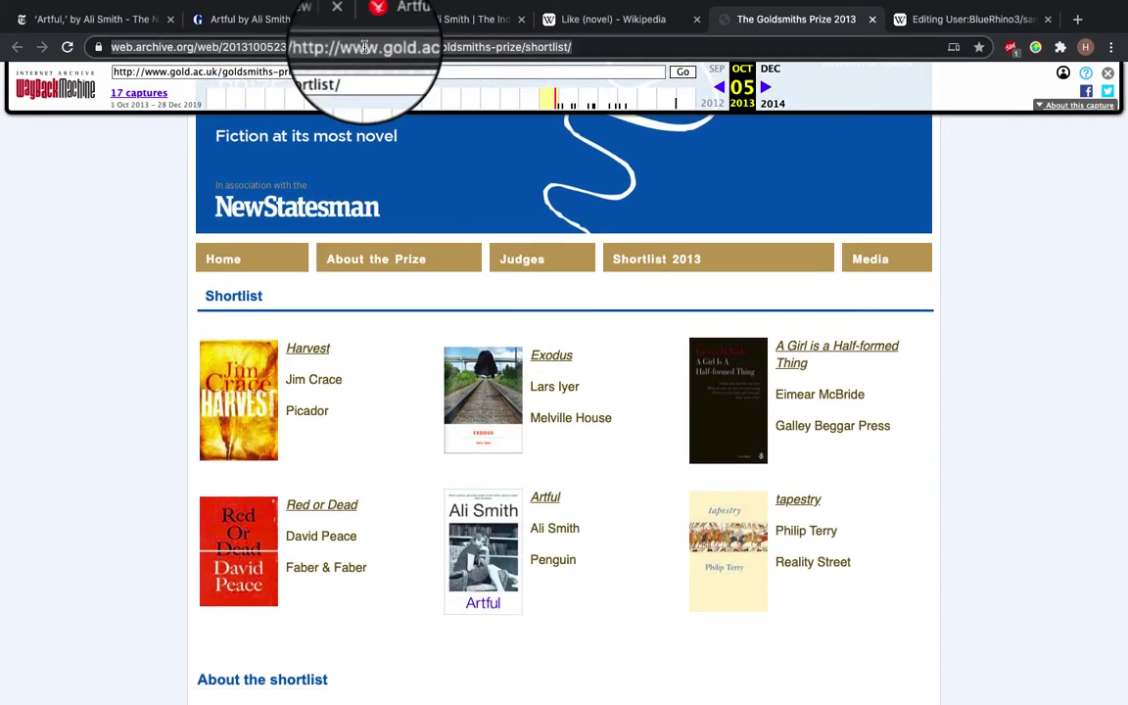
left_click(588, 46)
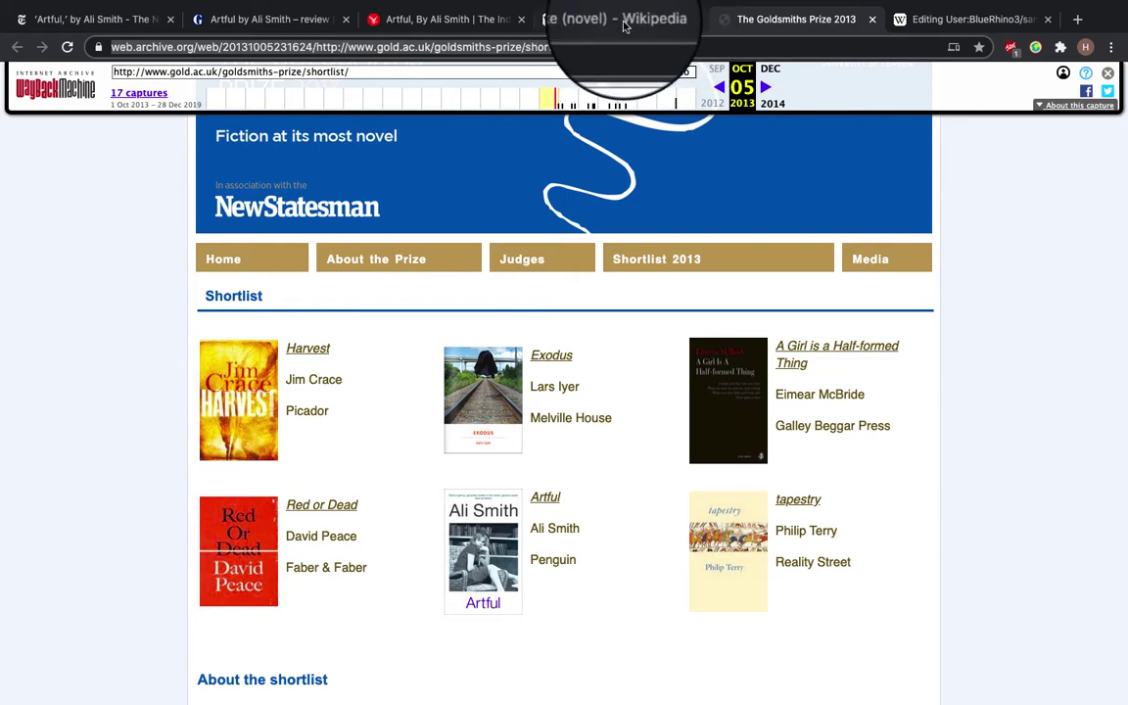
left_click(964, 19)
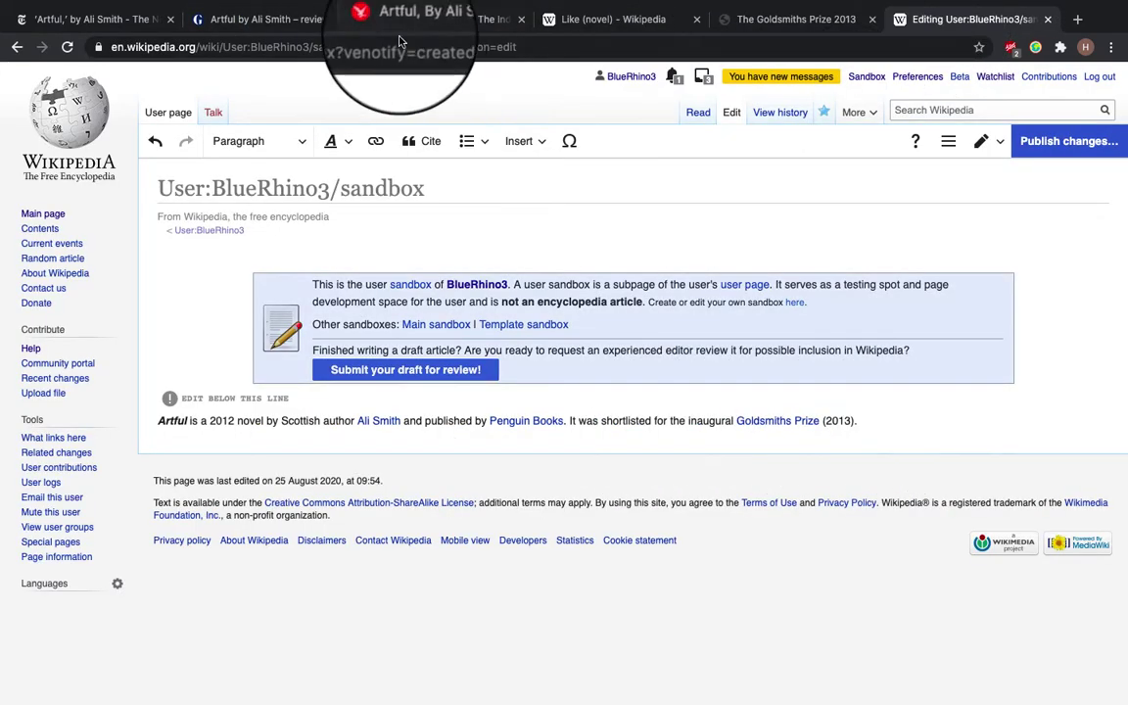
Cite the archived 2013 Goldsmiths Prize shortlist as reference [1] after the lead, then start a new line
left_click(431, 149)
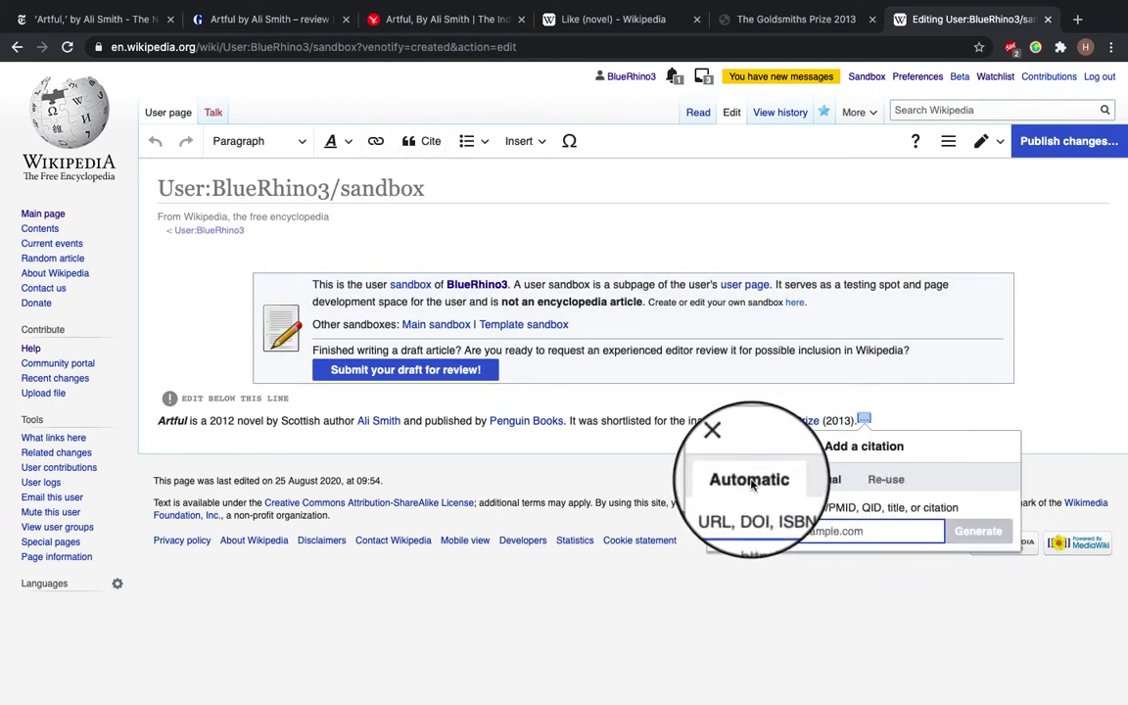
key("super+v")
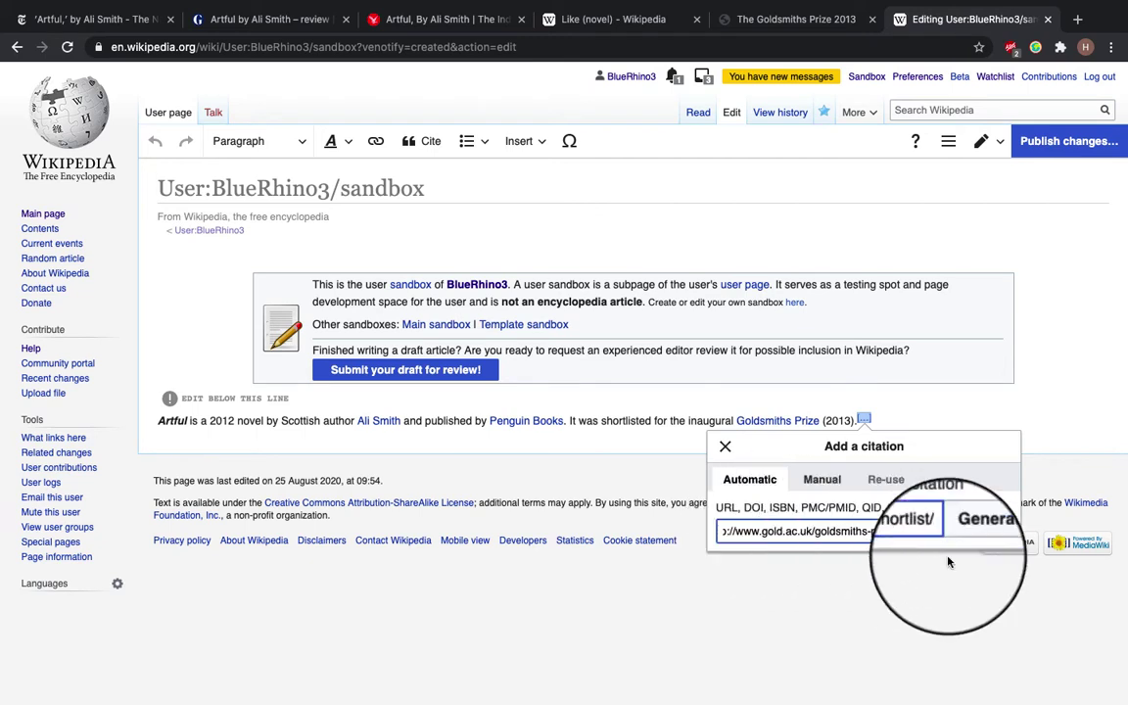
left_click(987, 536)
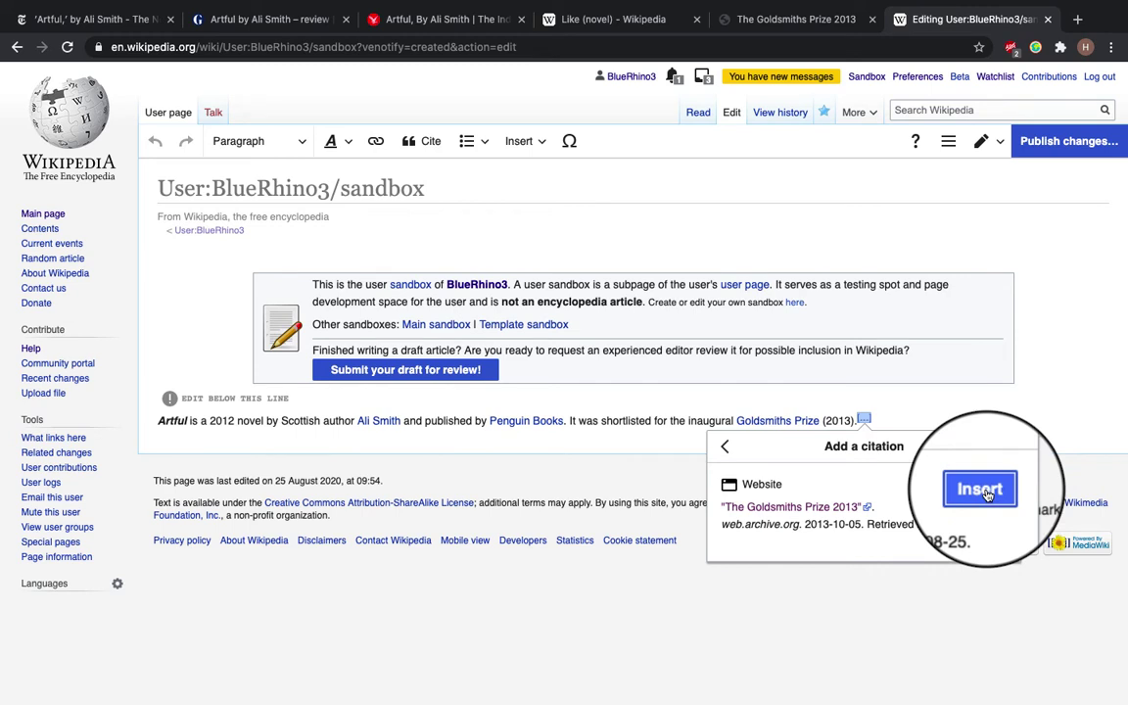
left_click(984, 491)
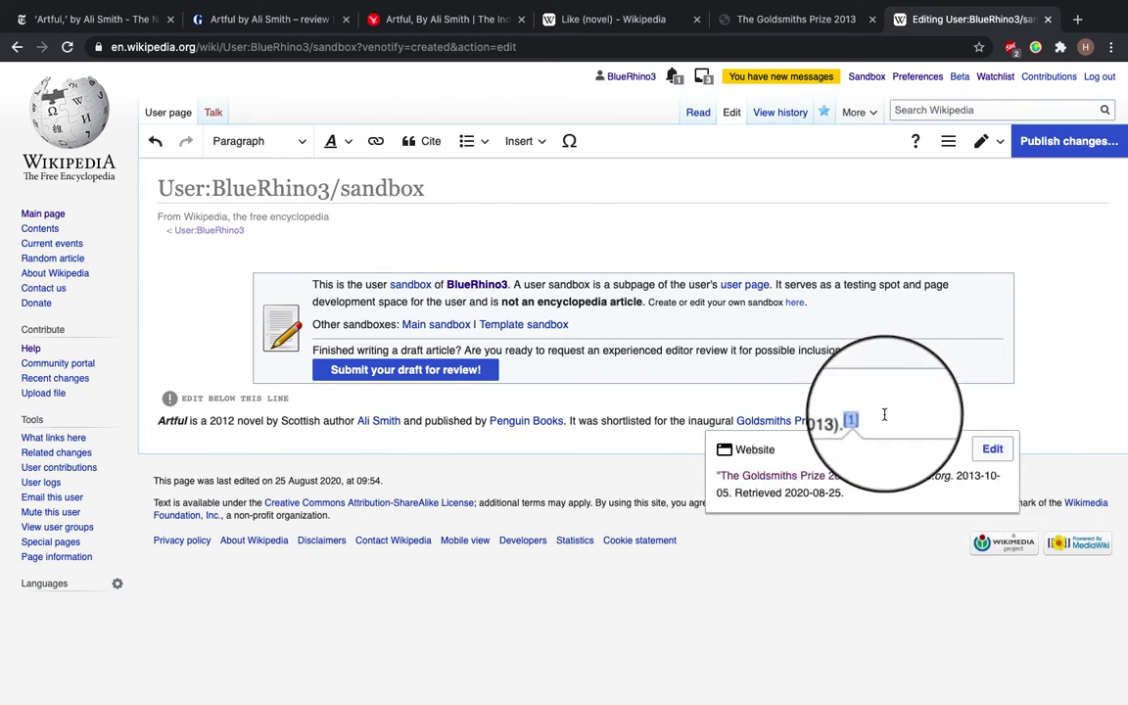
left_click(884, 414)
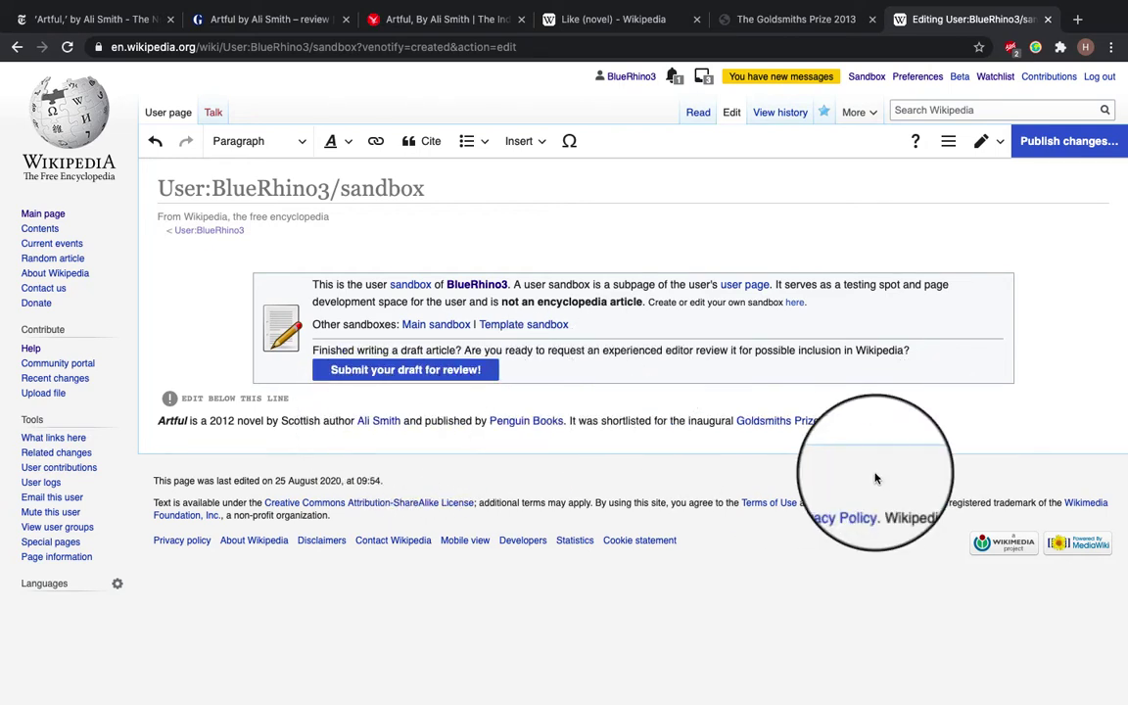
key("Return")
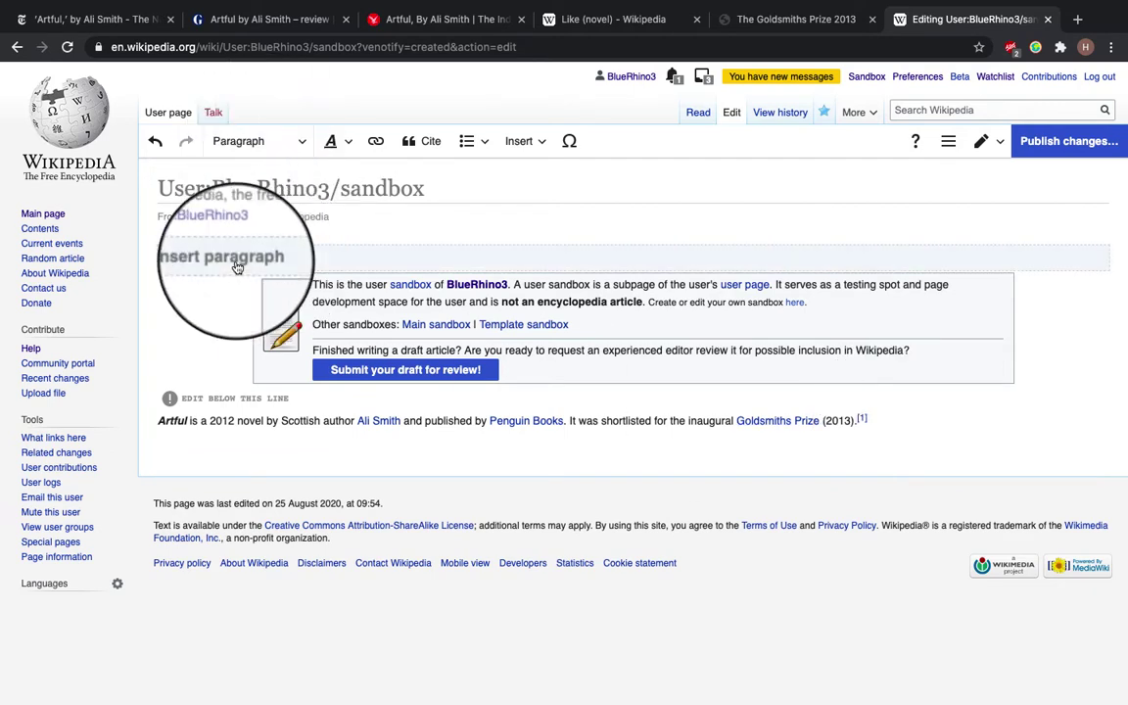
left_click(257, 144)
Add a 'Plot' heading and paste the three plot paragraphs beginning 'This book' beneath it
left_click(240, 209)
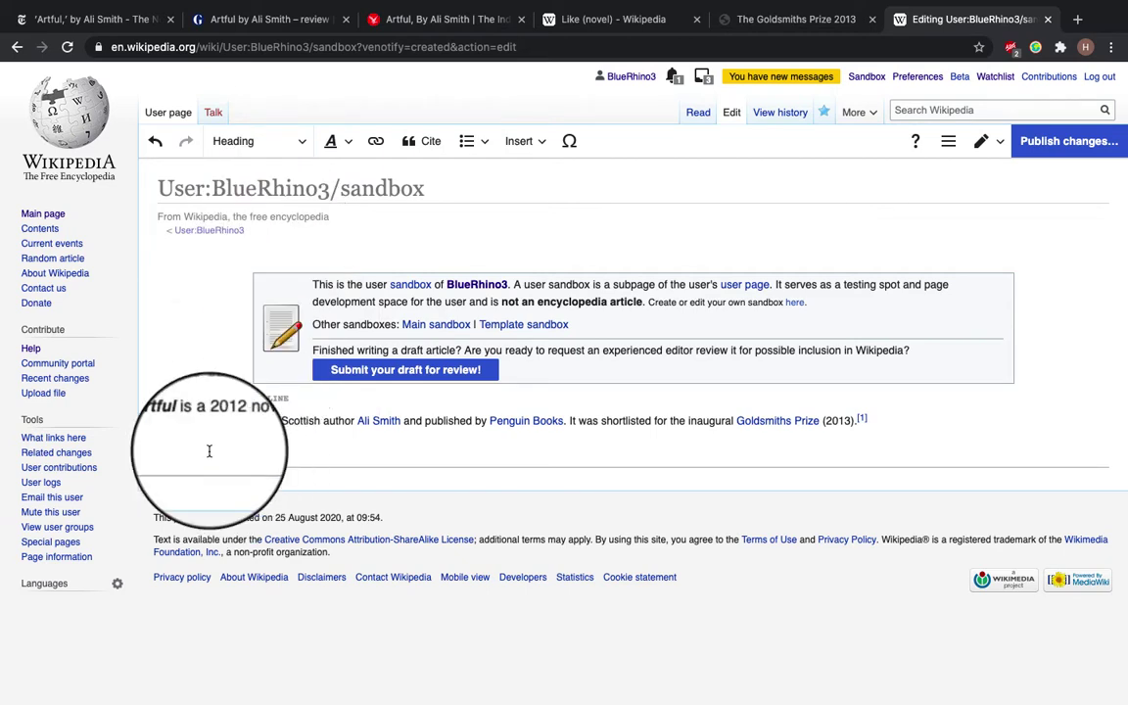
type("Plot")
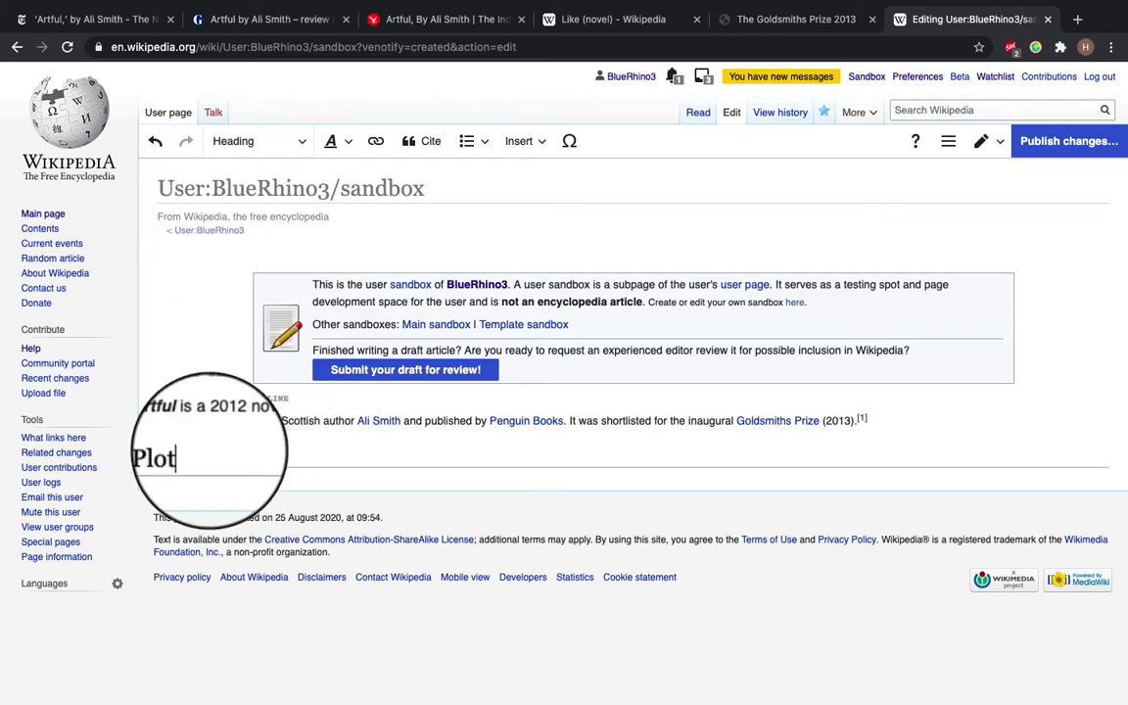
key("Return")
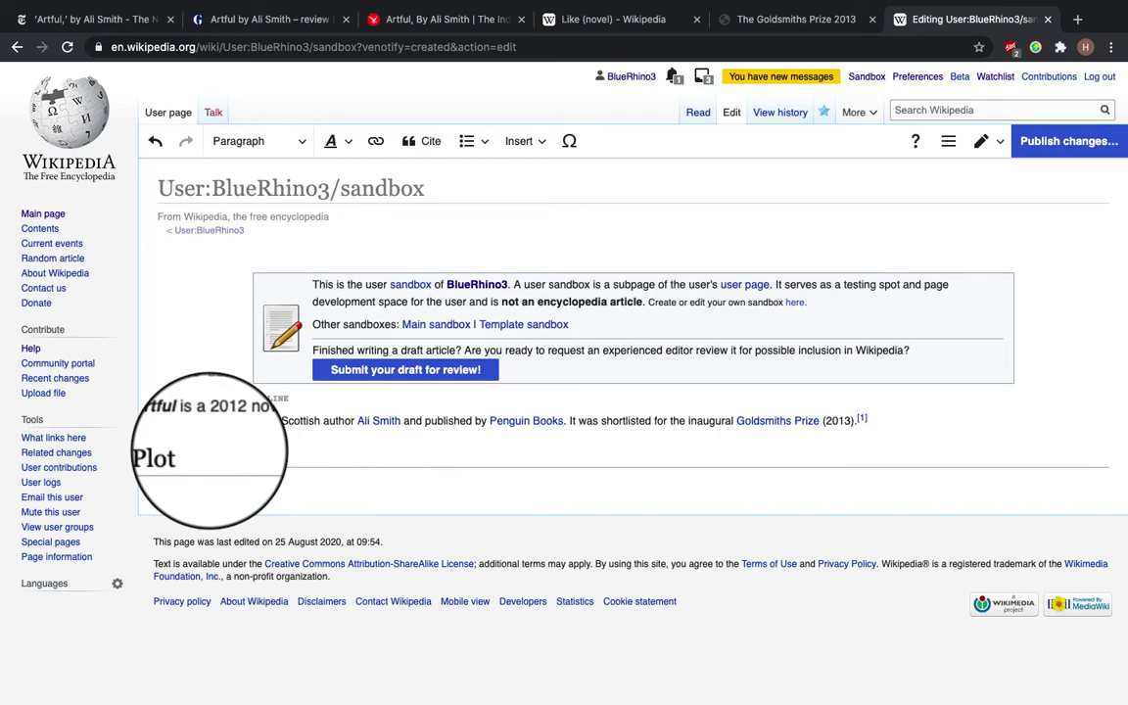
type("This book")
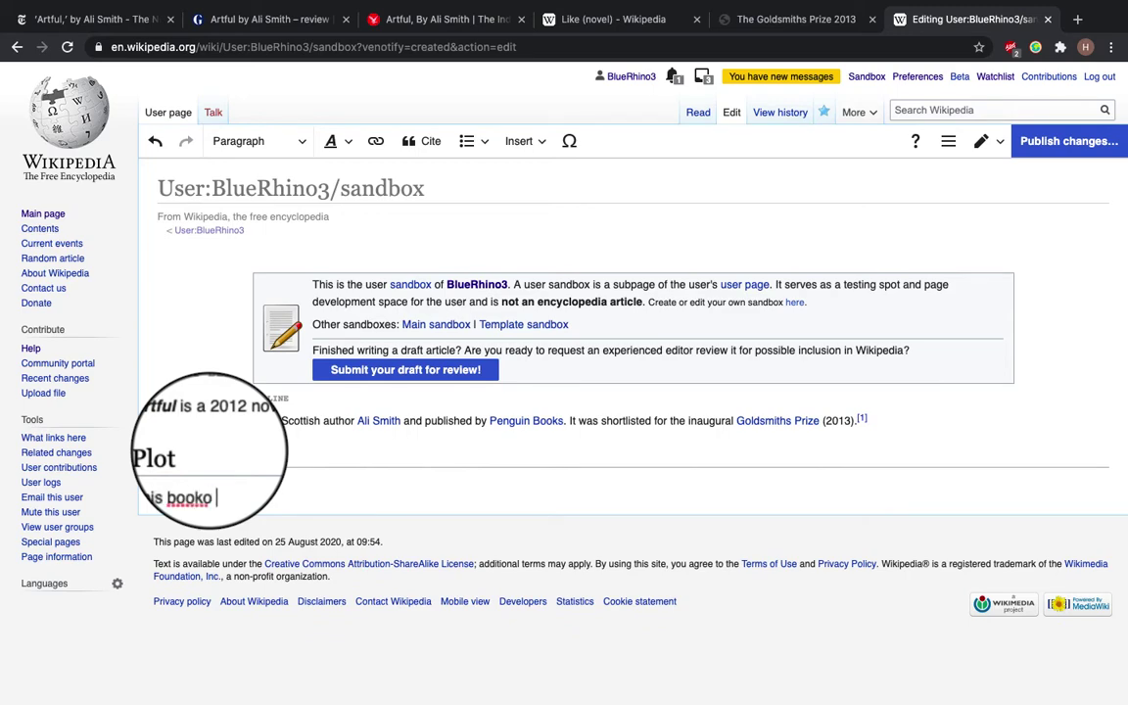
key("super+v")
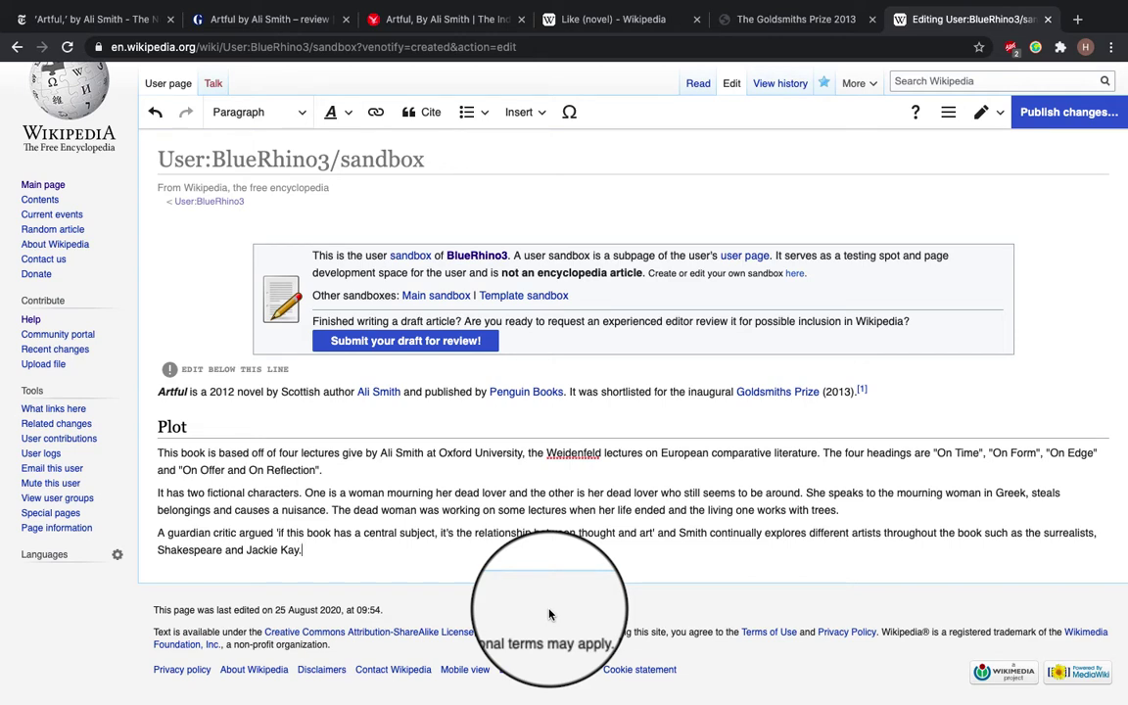
left_click(323, 469)
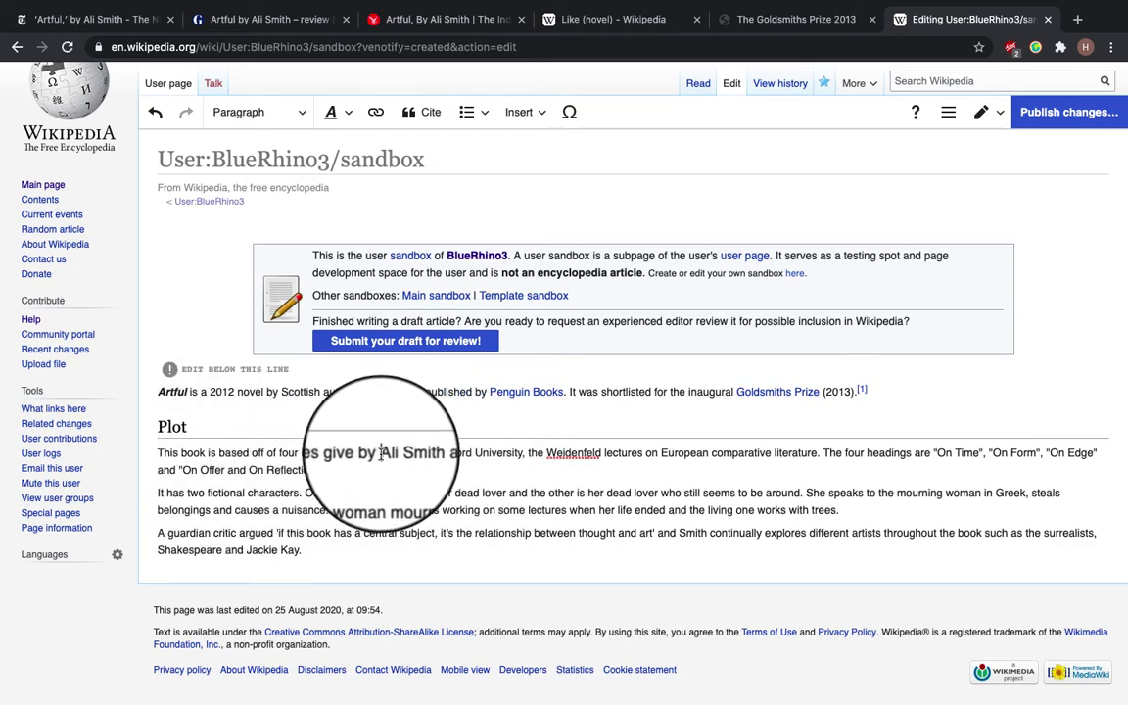
Link 'Oxford University' to the University of Oxford article
left_click_drag(428, 453, 522, 453)
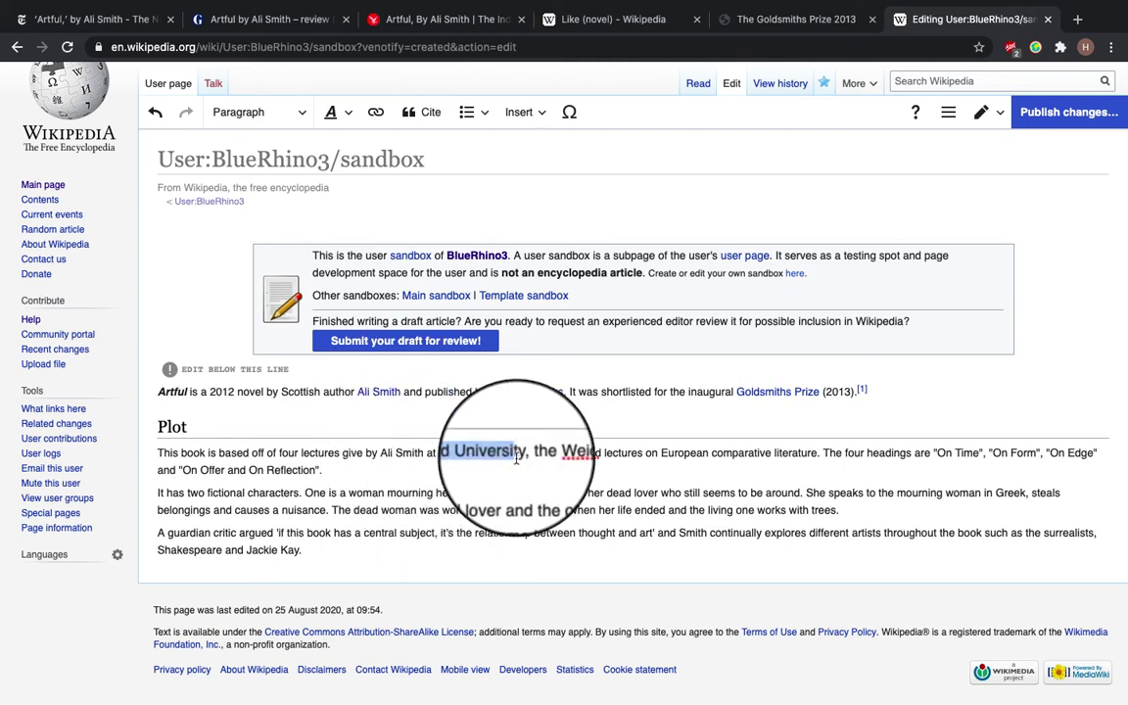
left_click(375, 112)
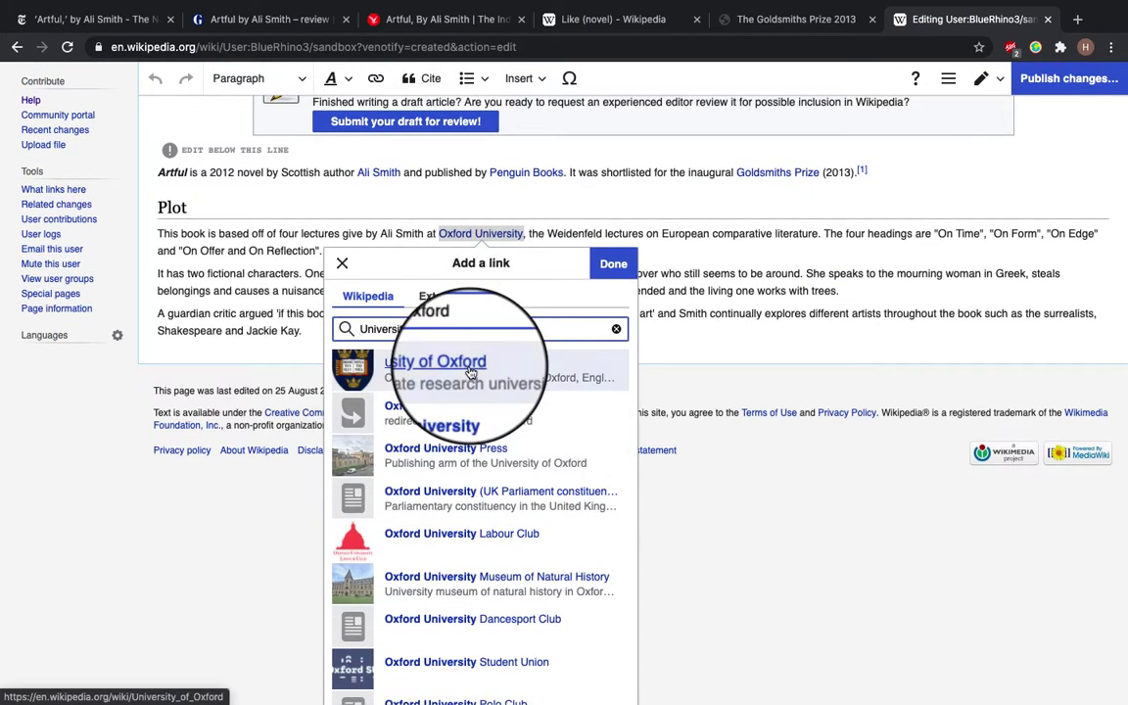
left_click(470, 373)
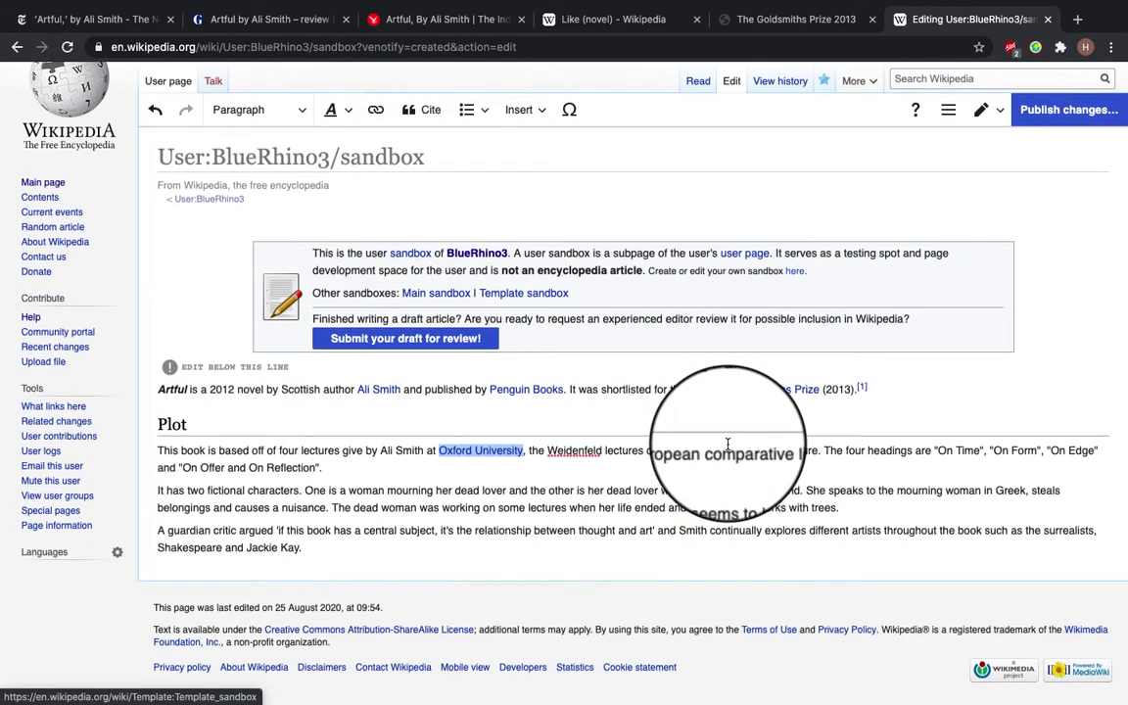
left_click(728, 443)
Cite the New York Times review of Artful as reference [2] after the comparative literature sentence
left_click(95, 21)
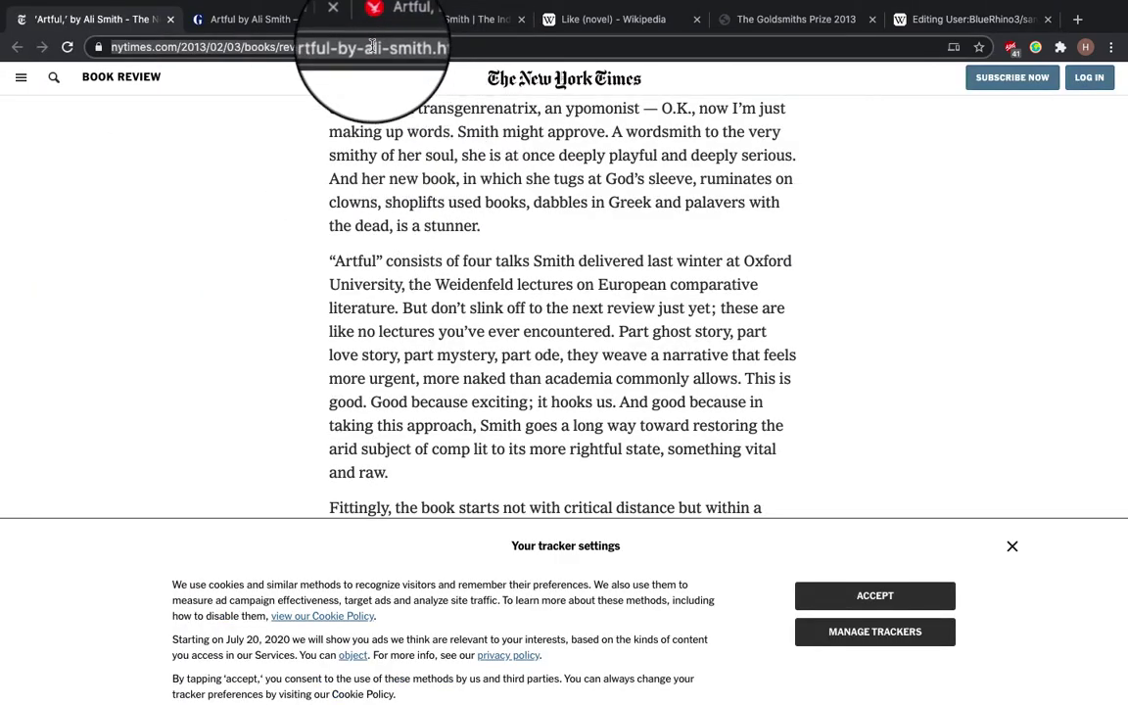
left_click(920, 20)
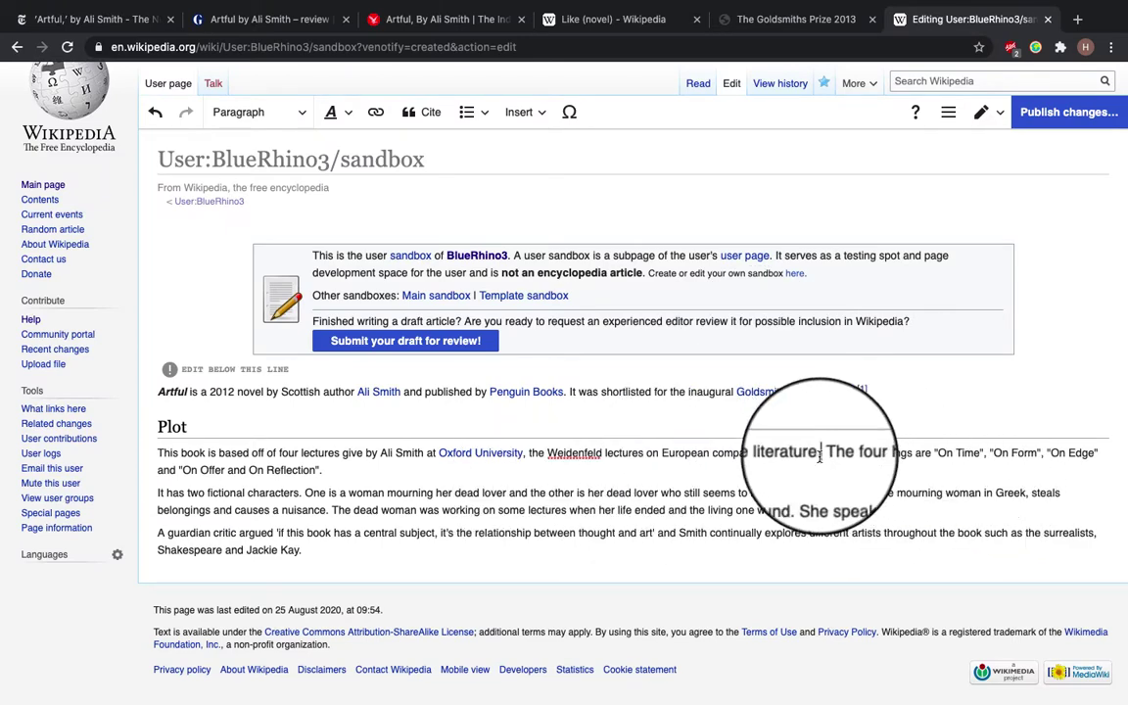
left_click(426, 115)
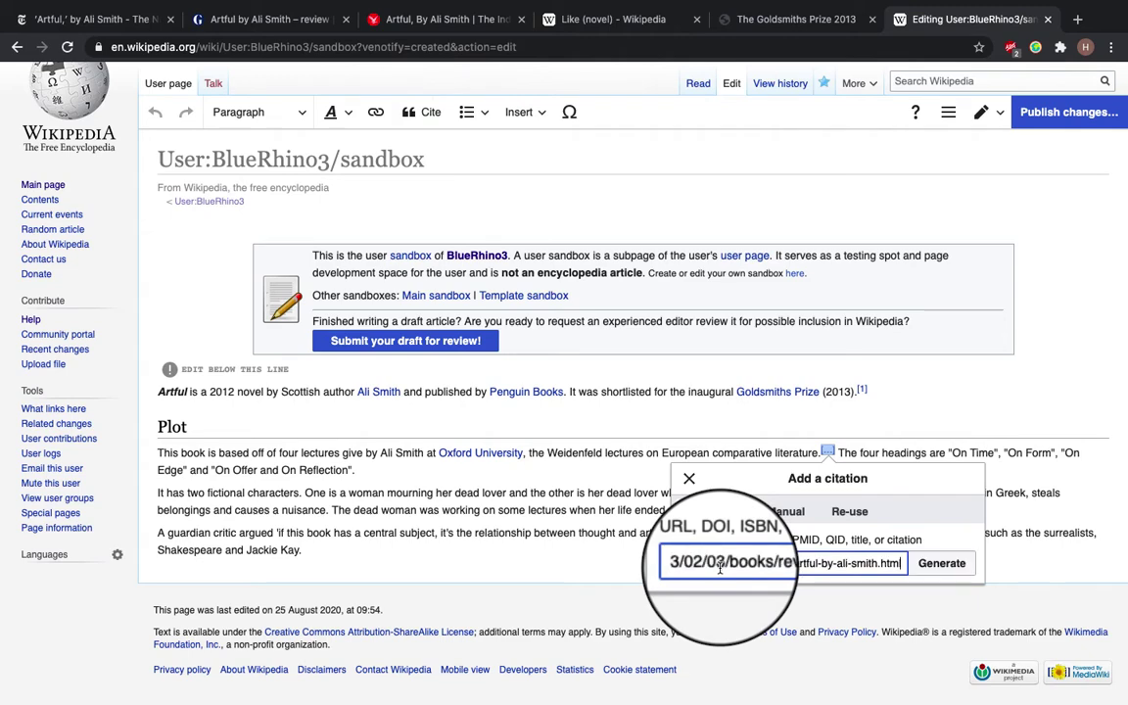
left_click(950, 566)
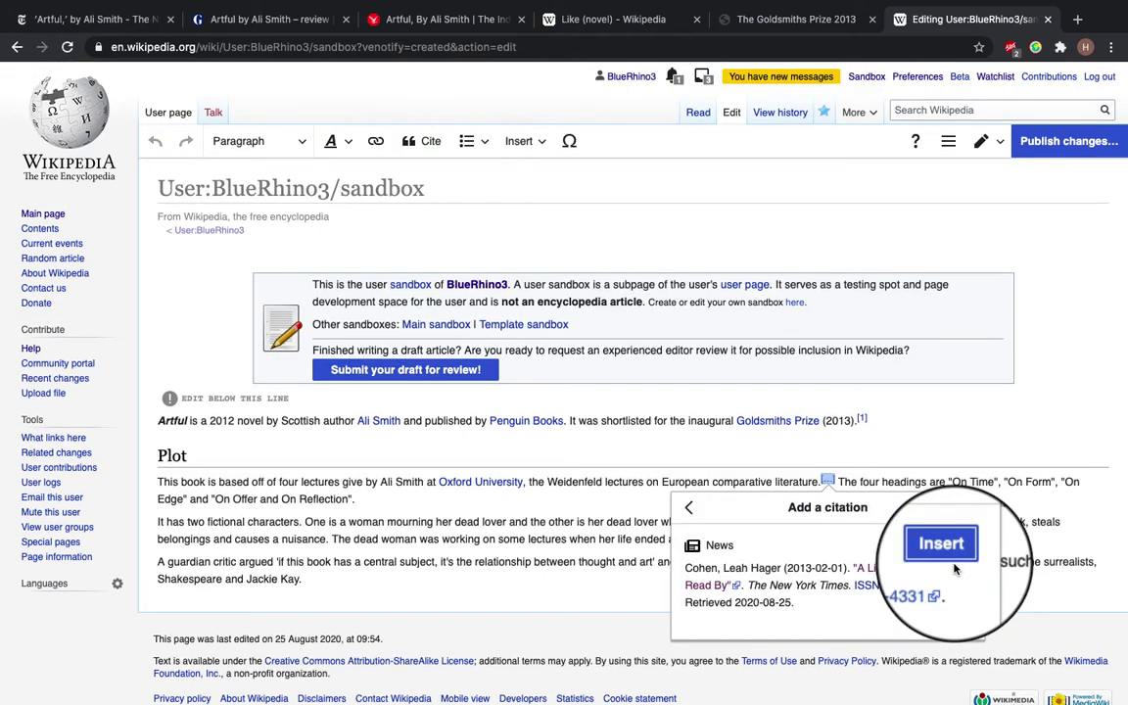
left_click(942, 478)
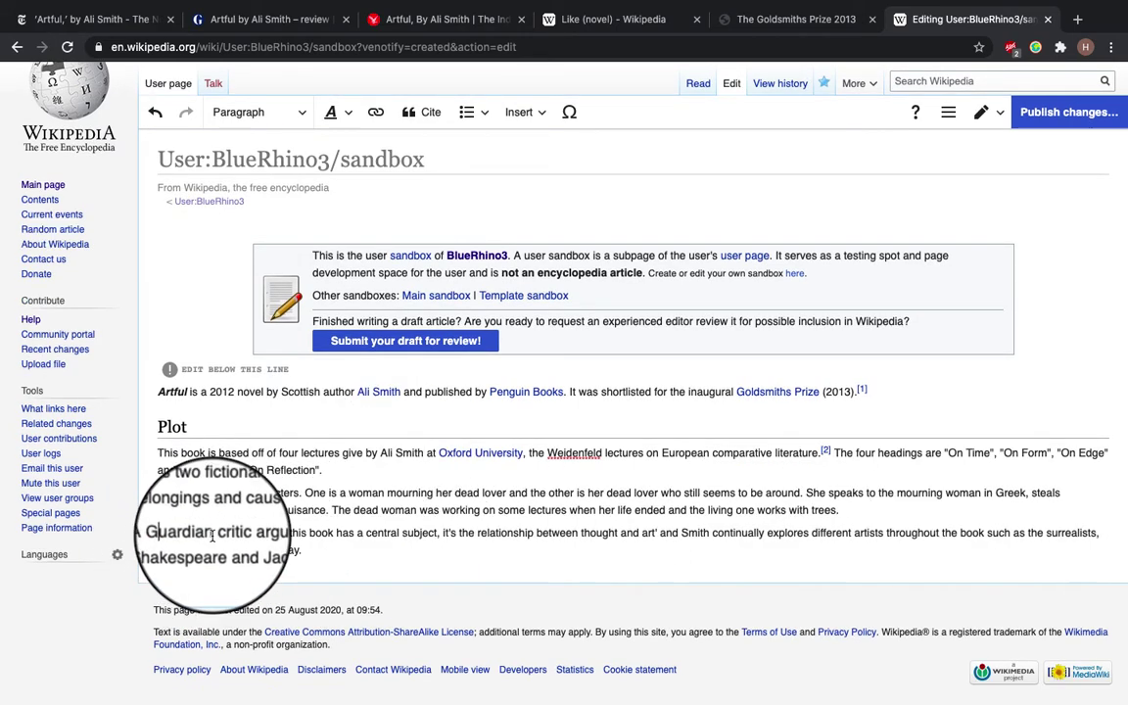
Link the word Guardian to The Guardian article
double_click(186, 533)
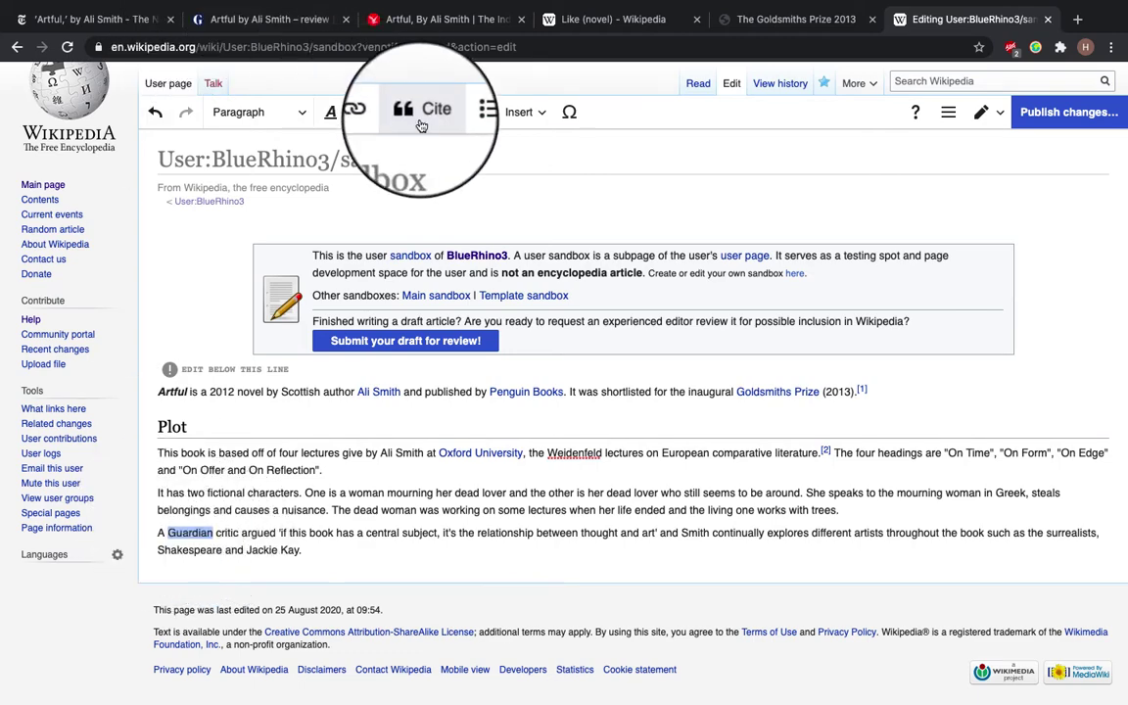
left_click(376, 114)
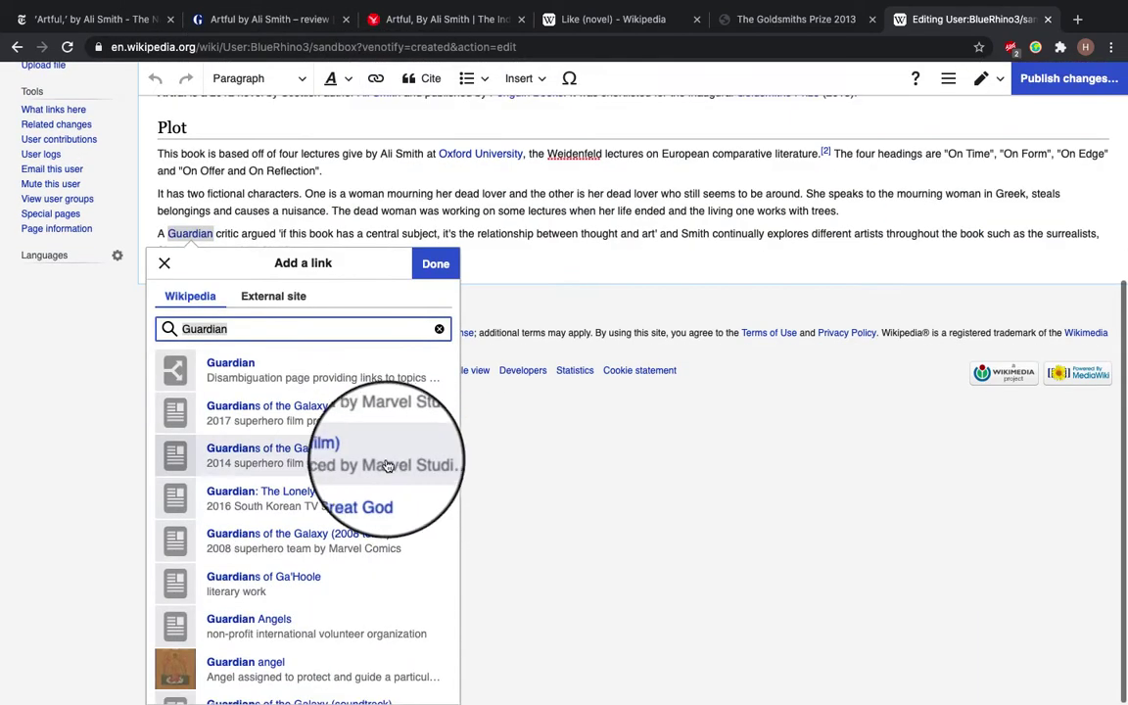
type("The")
left_click(279, 289)
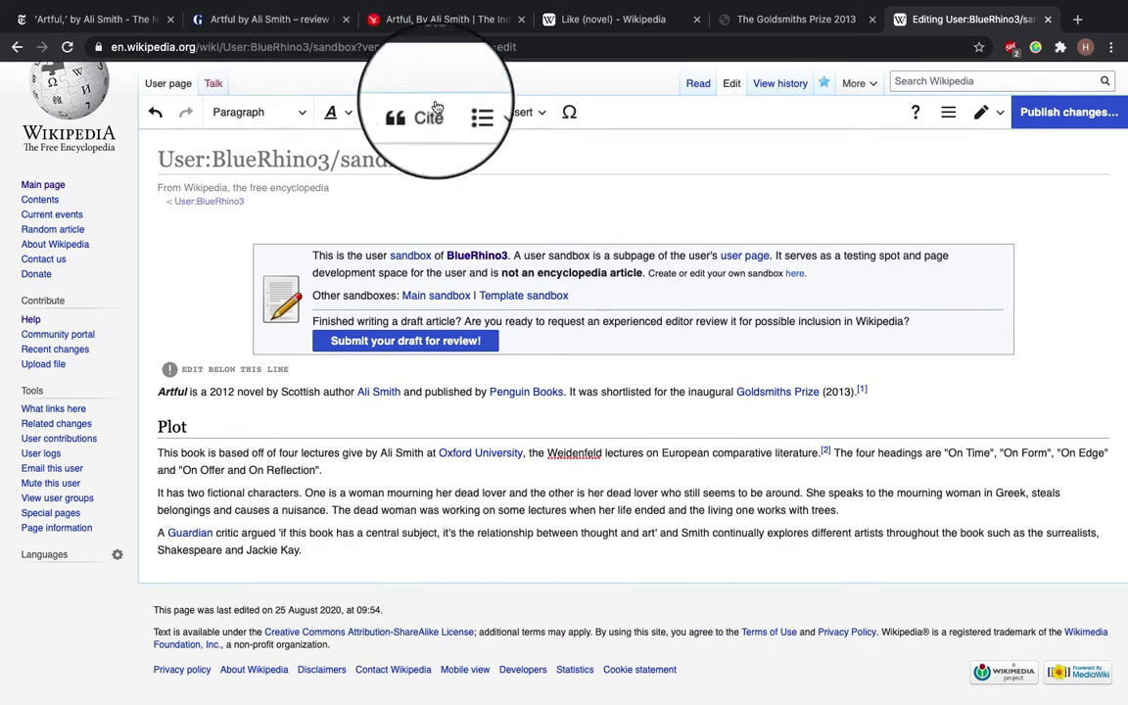
Cite the Observer's review of Artful after 'Jackie Kay.' as reference [3]
left_click(278, 20)
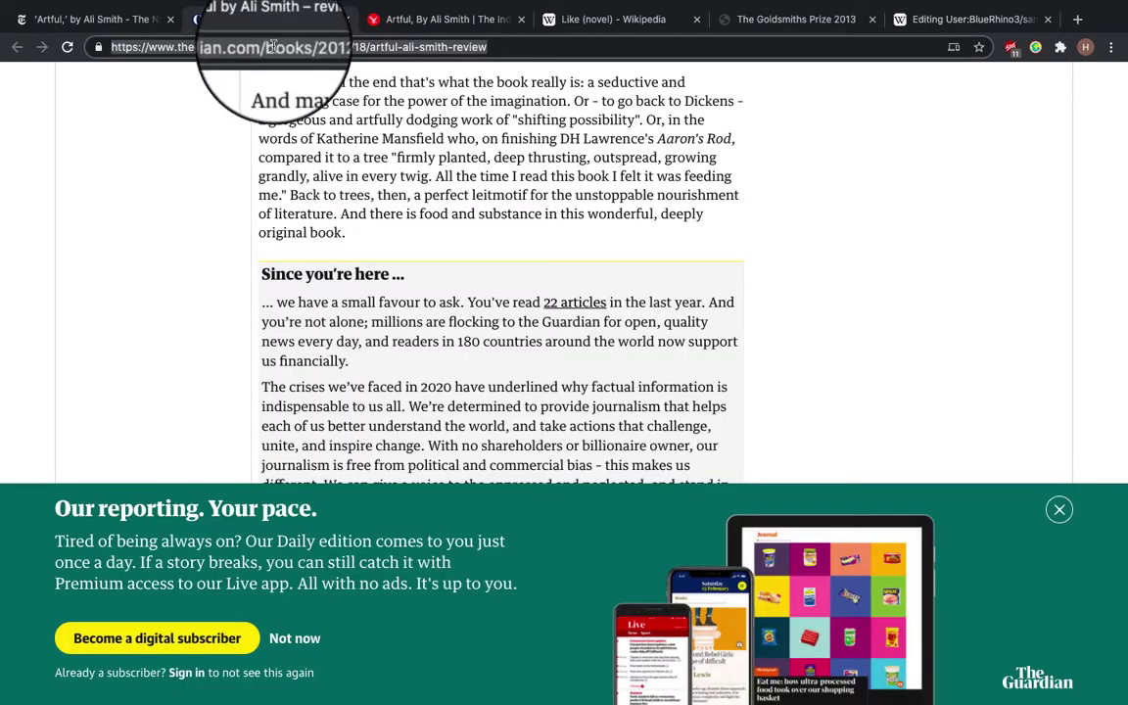
key("super+9")
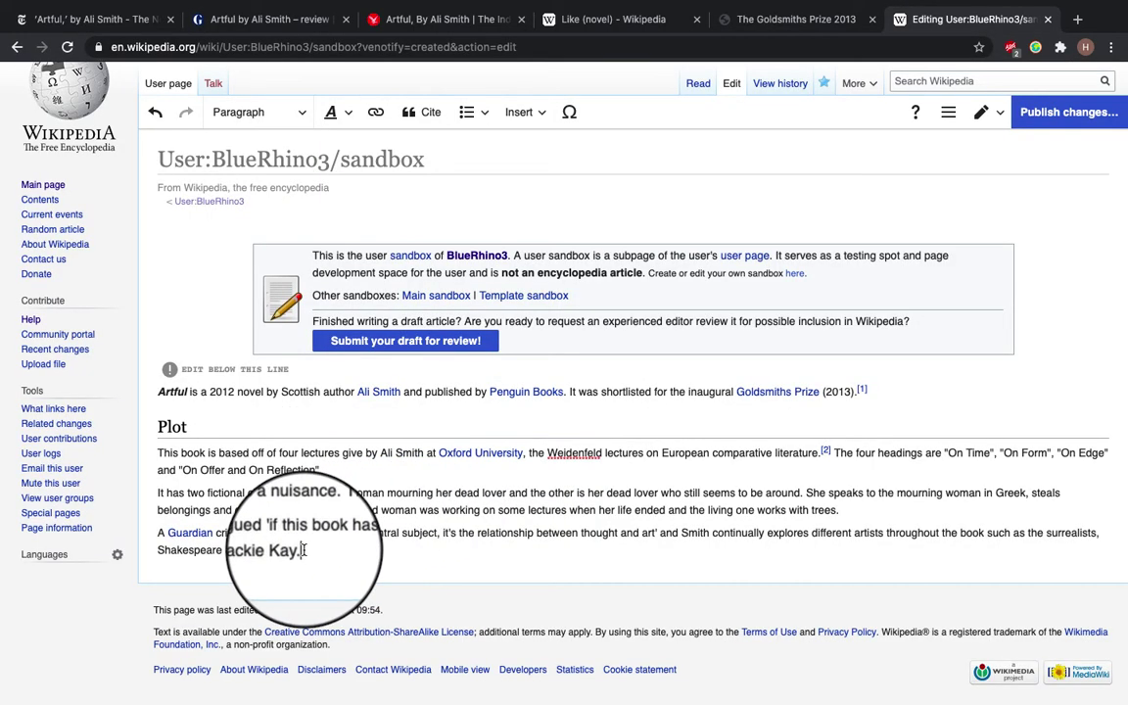
left_click(434, 114)
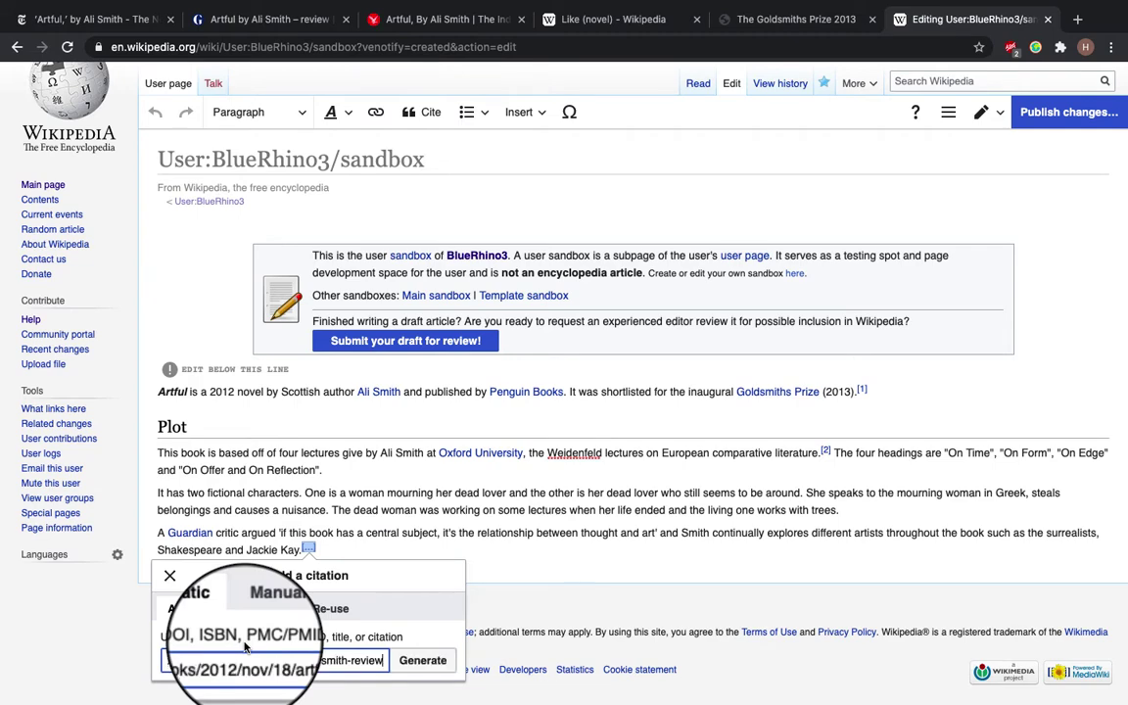
left_click(439, 671)
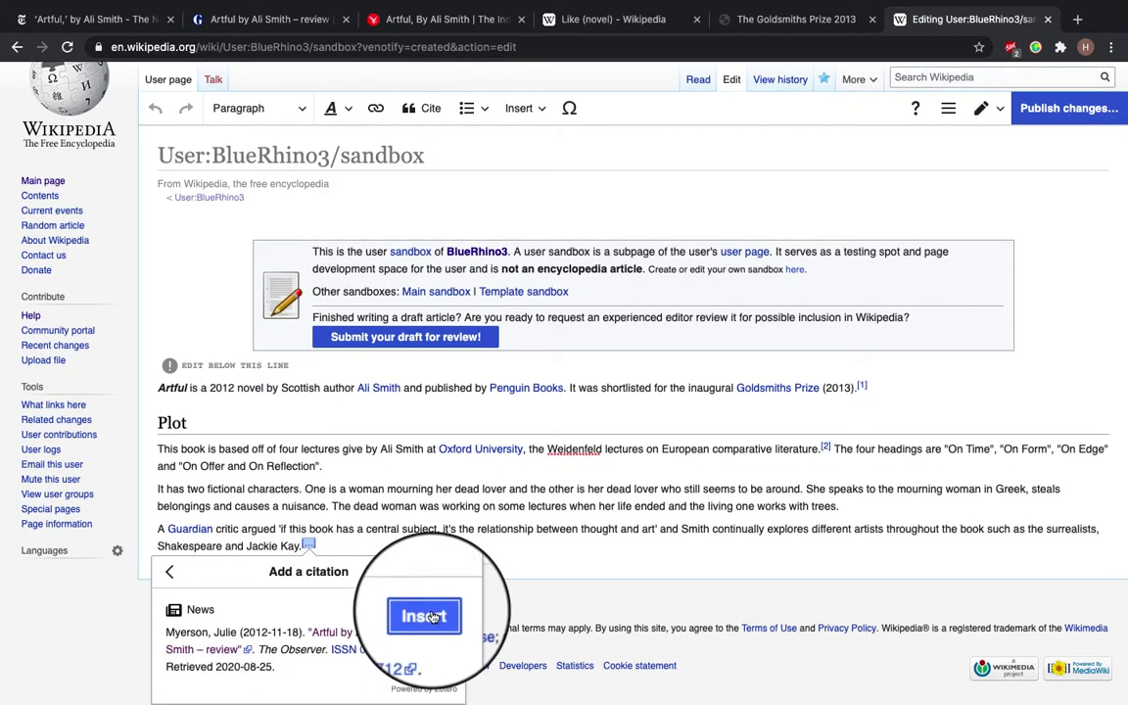
left_click(426, 613)
left_click(829, 536)
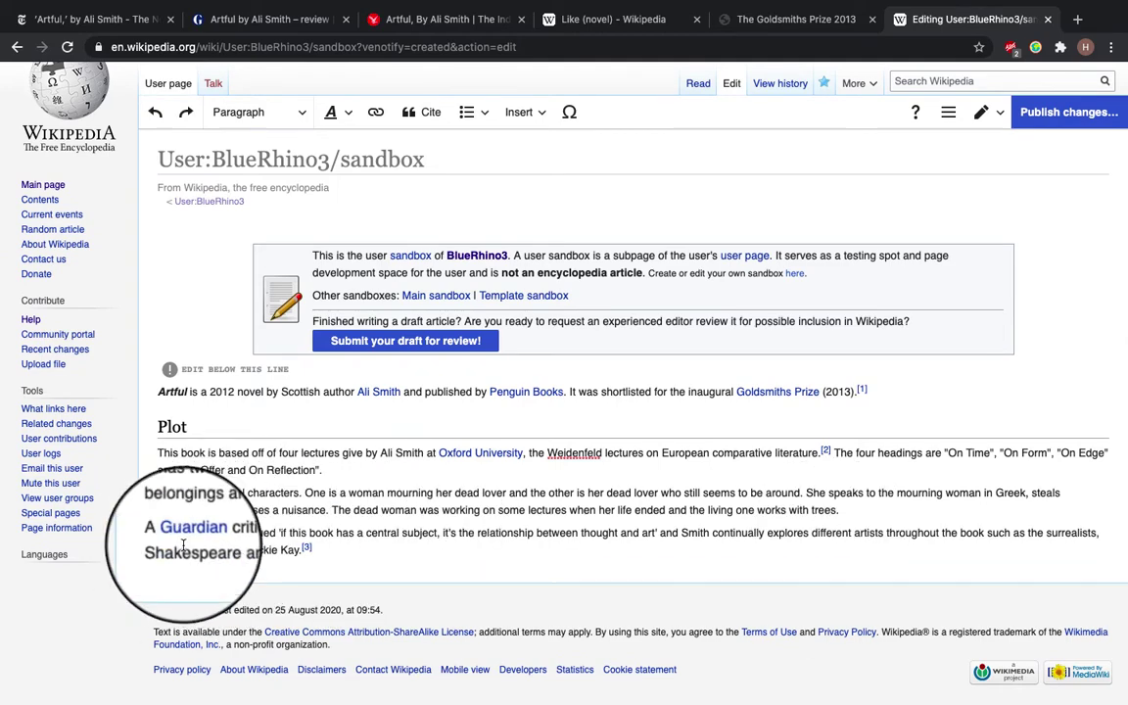
Link Shakespeare to the William Shakespeare article and Jackie Kay to her article
left_click_drag(156, 550, 223, 550)
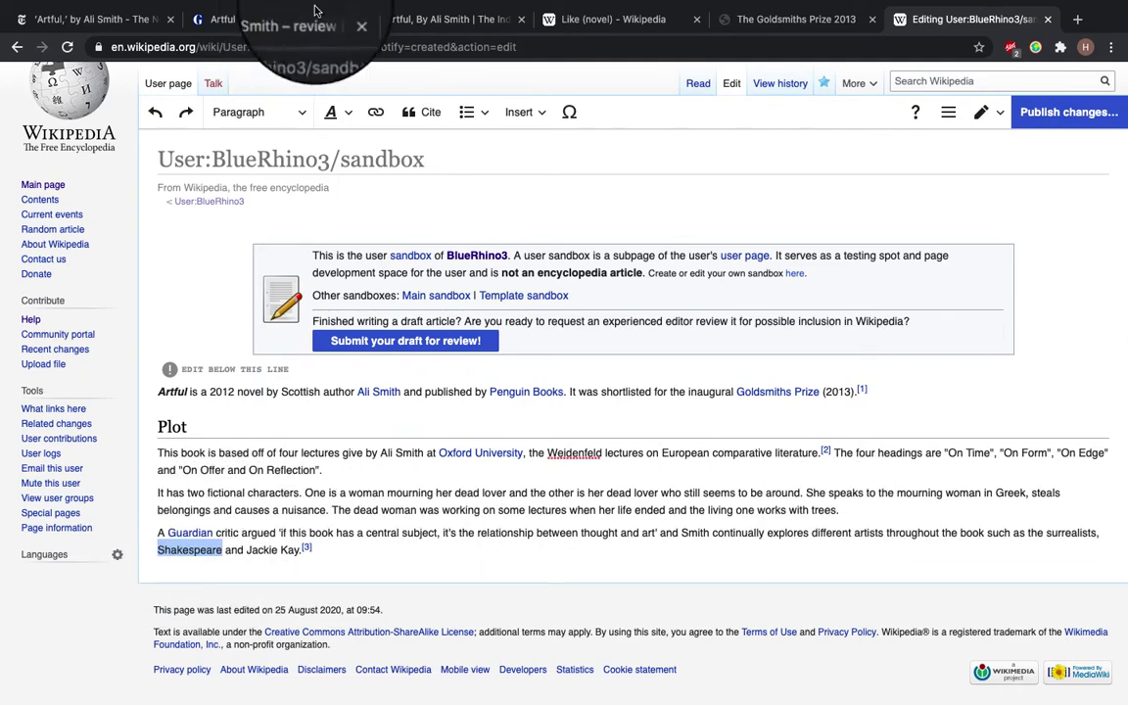
left_click(377, 113)
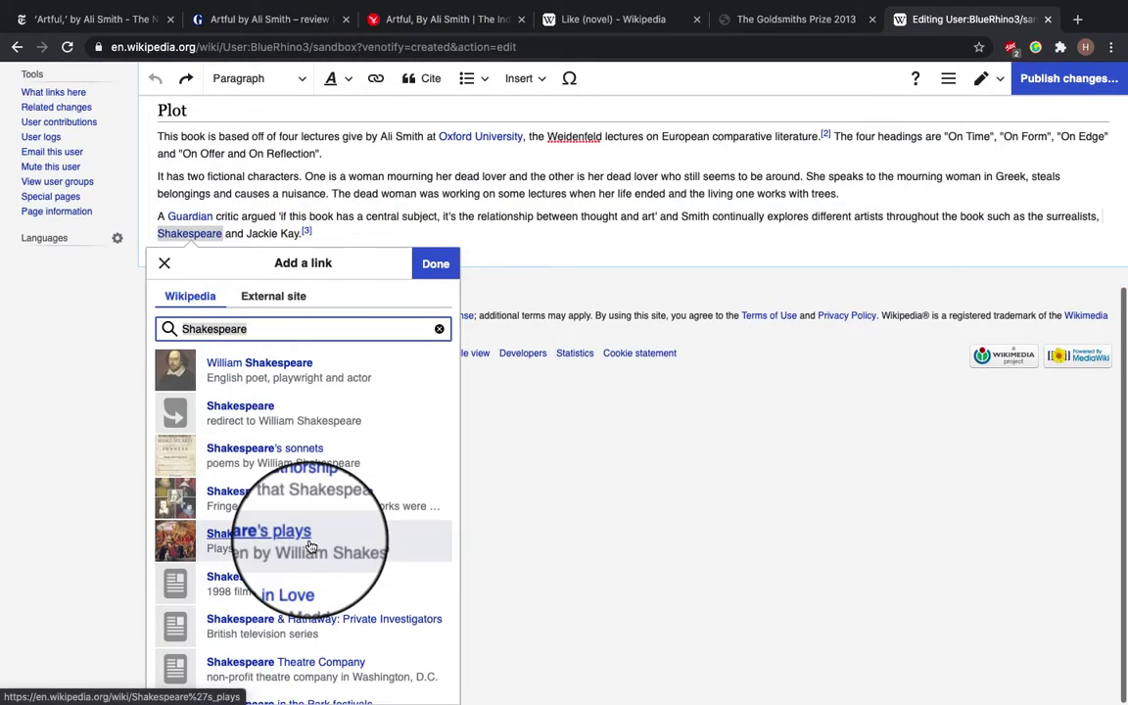
left_click(291, 391)
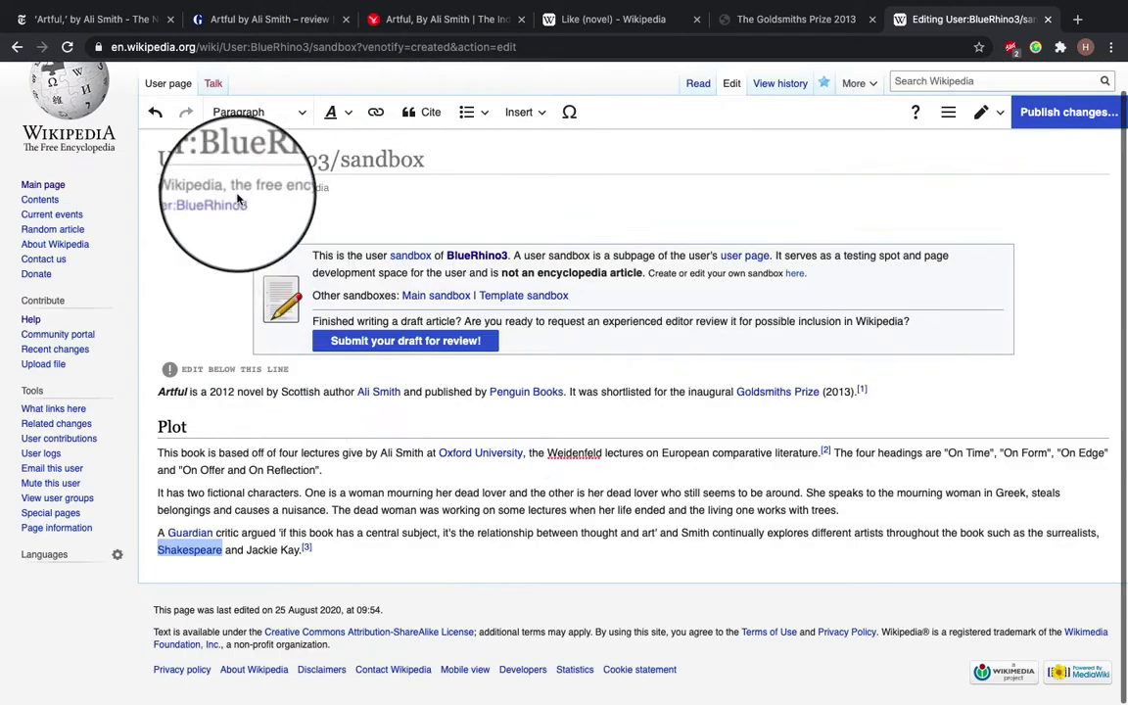
left_click_drag(246, 550, 299, 551)
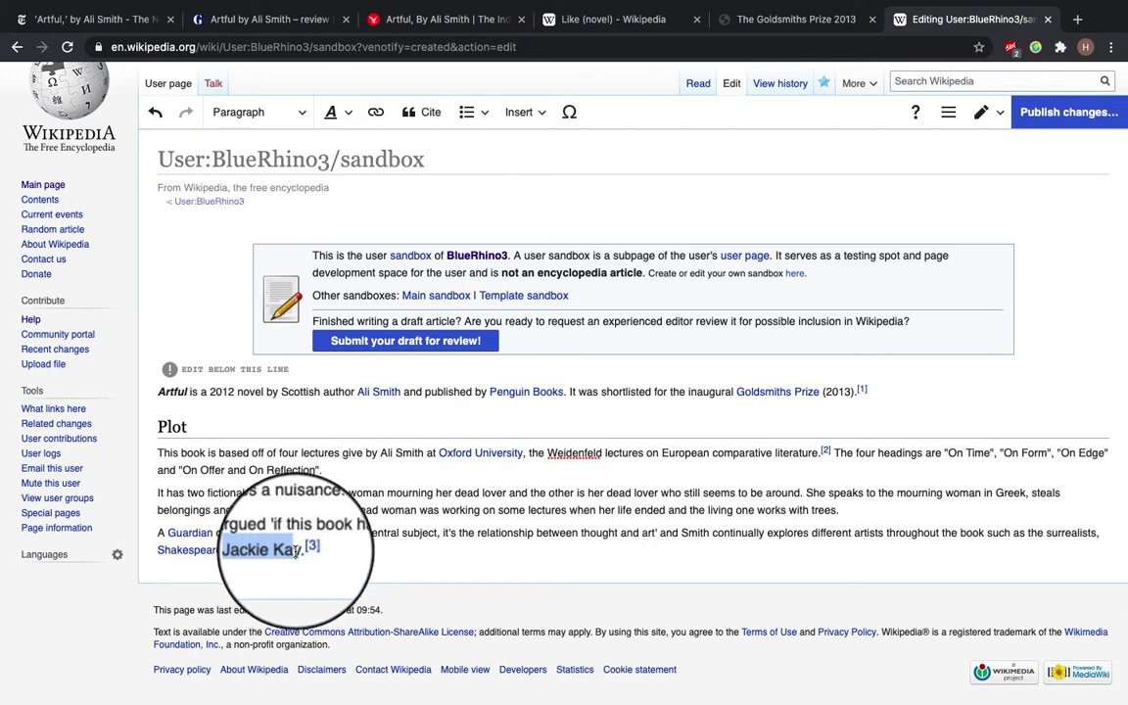
left_click(375, 112)
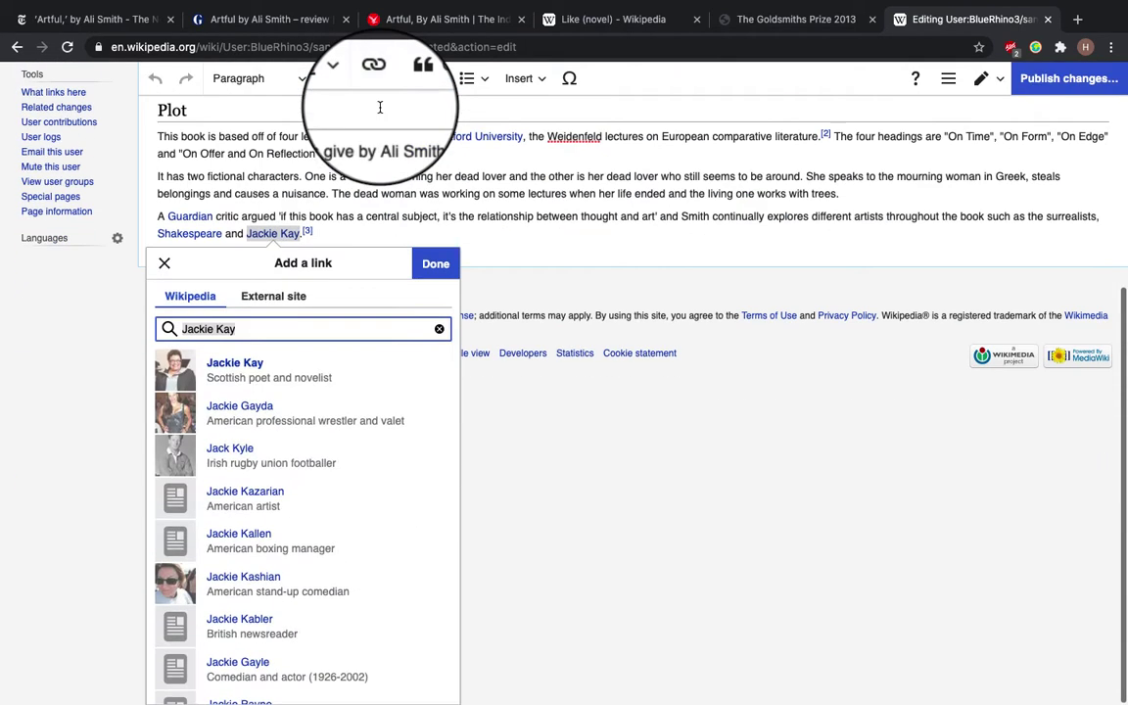
left_click(323, 378)
left_click(334, 554)
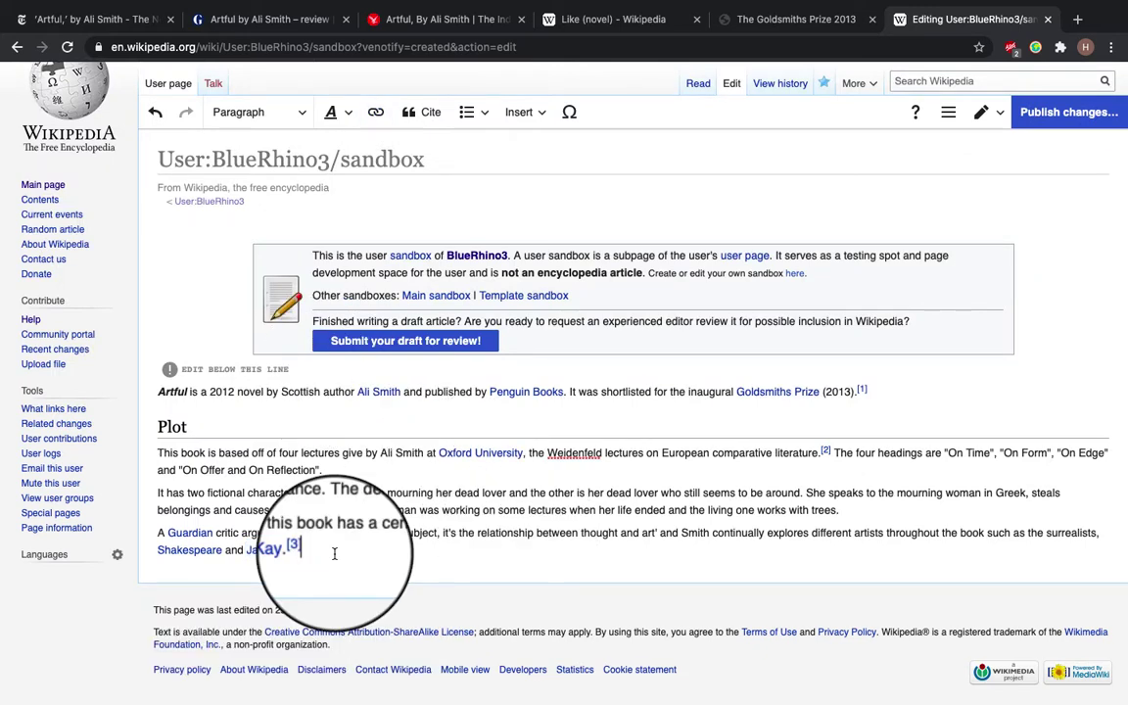
left_click(593, 24)
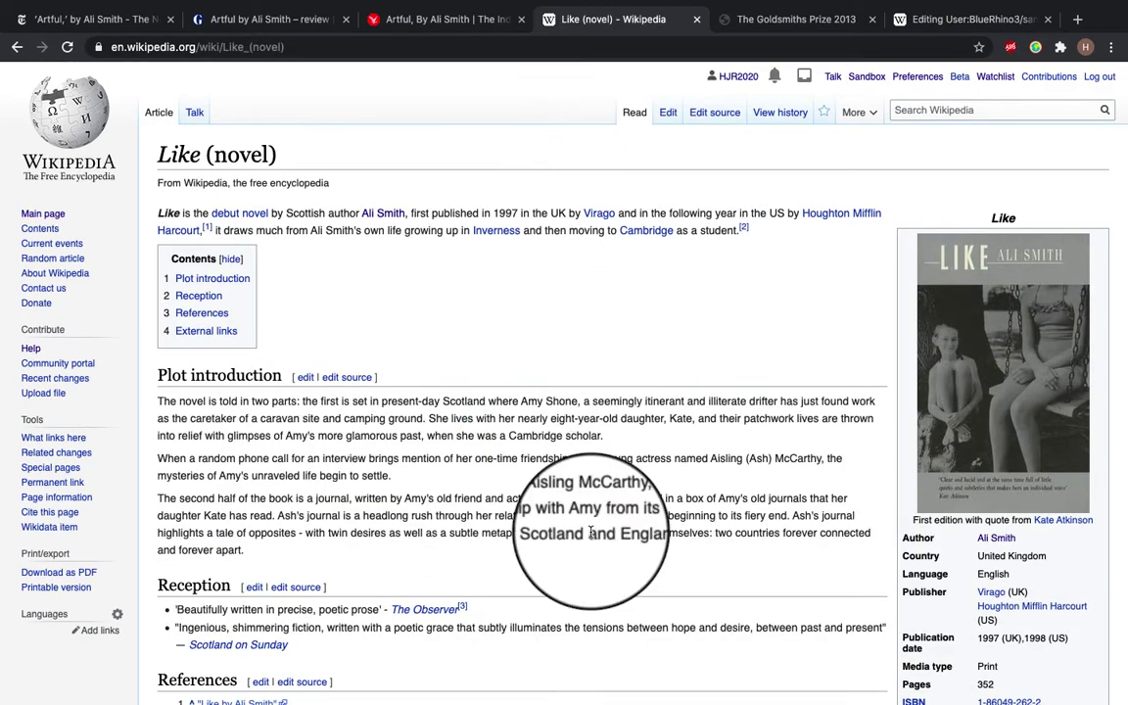
scroll(591, 533, "down", 1)
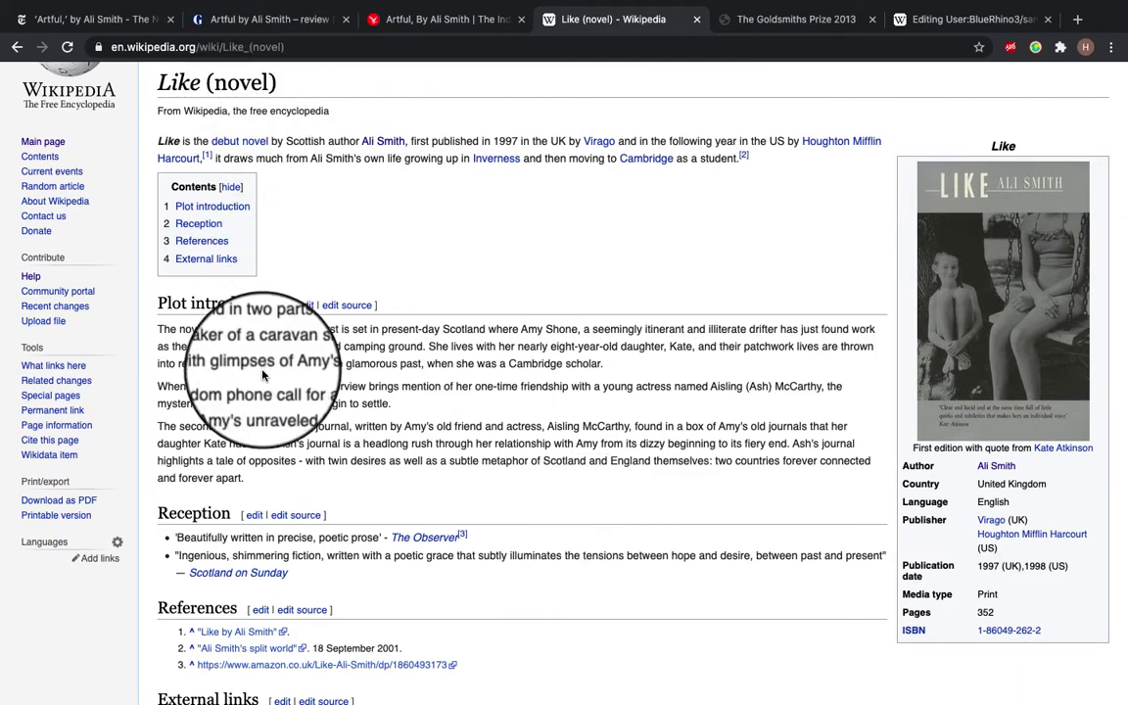
scroll(256, 460, "down", 2)
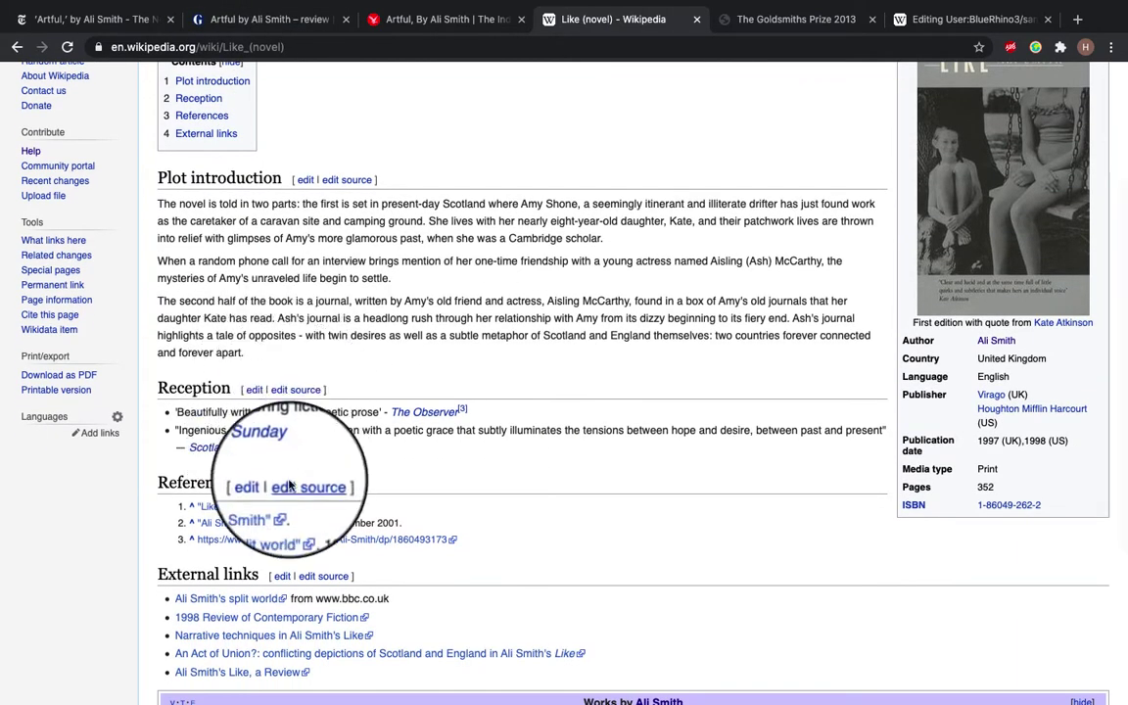
scroll(332, 587, "down", 3)
scroll(348, 594, "up", 2)
scroll(349, 594, "up", 2)
left_click(946, 22)
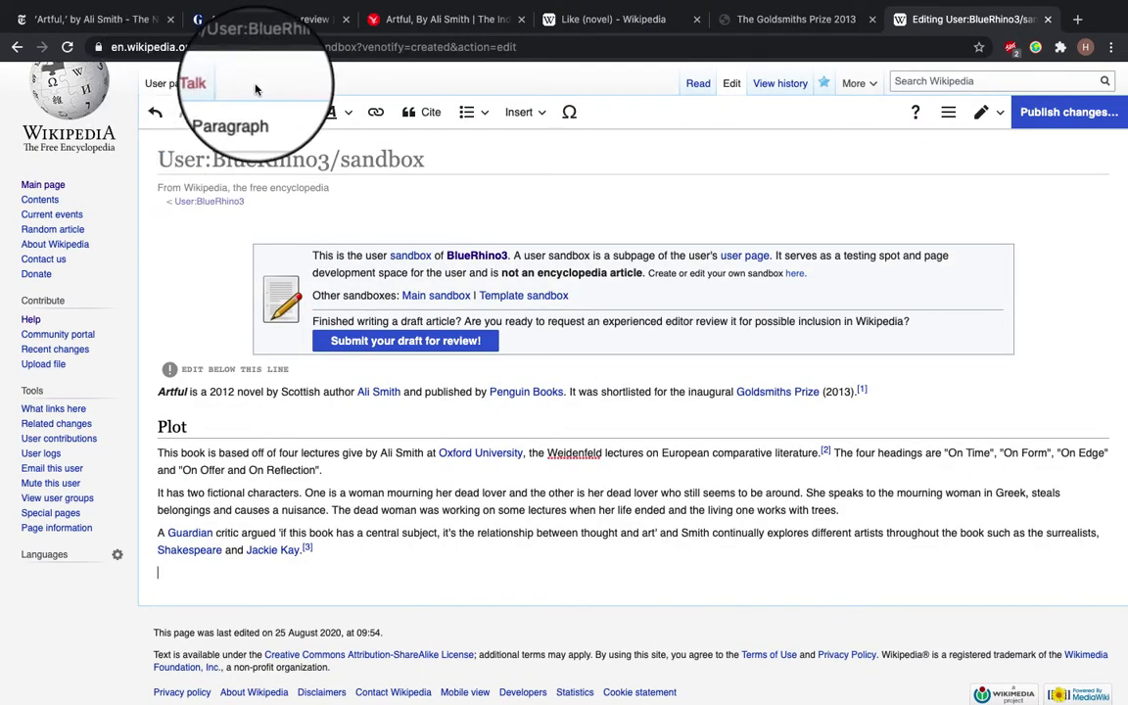
Make the new line the 'Reception' section heading
left_click(240, 112)
left_click(264, 179)
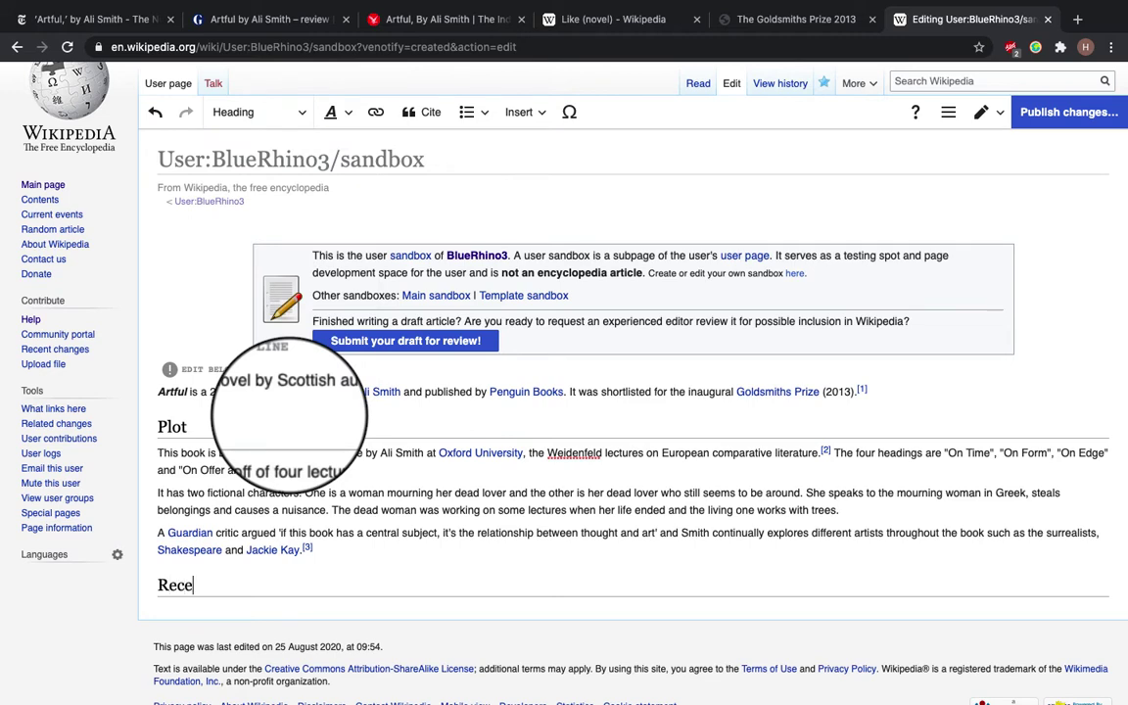
key("Return")
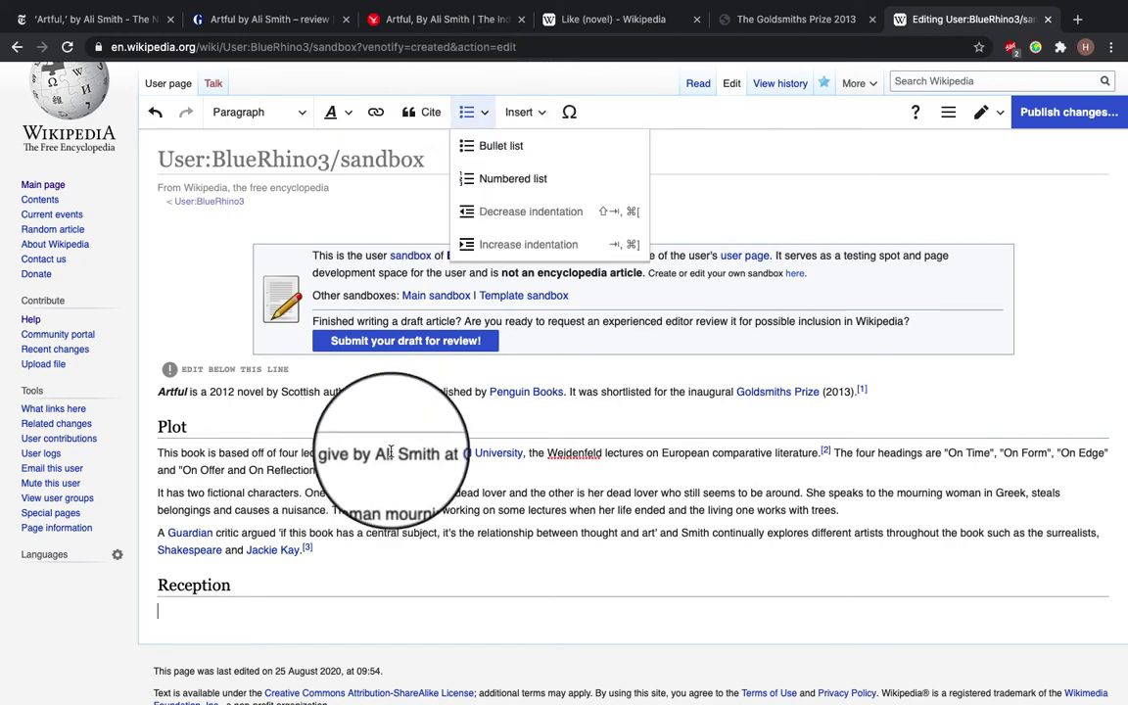
Add bulleted review quotes, the second 'a seductive and compelling case for the power of imagination' - The Guardian
left_click(520, 152)
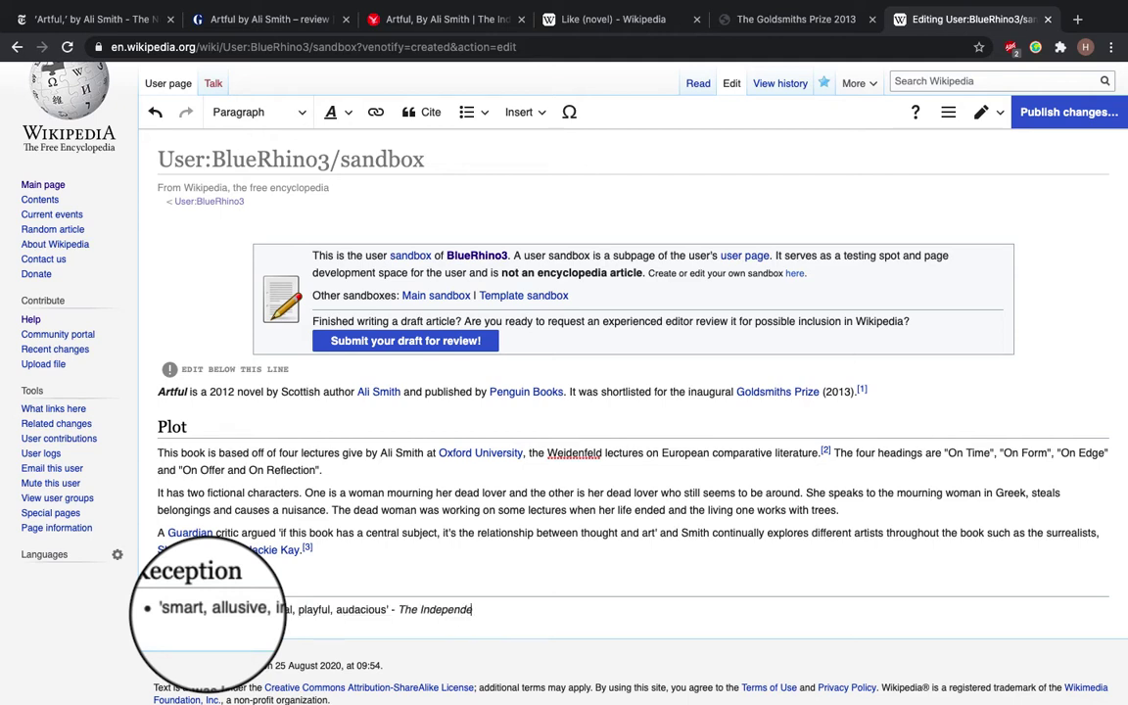
key("Return")
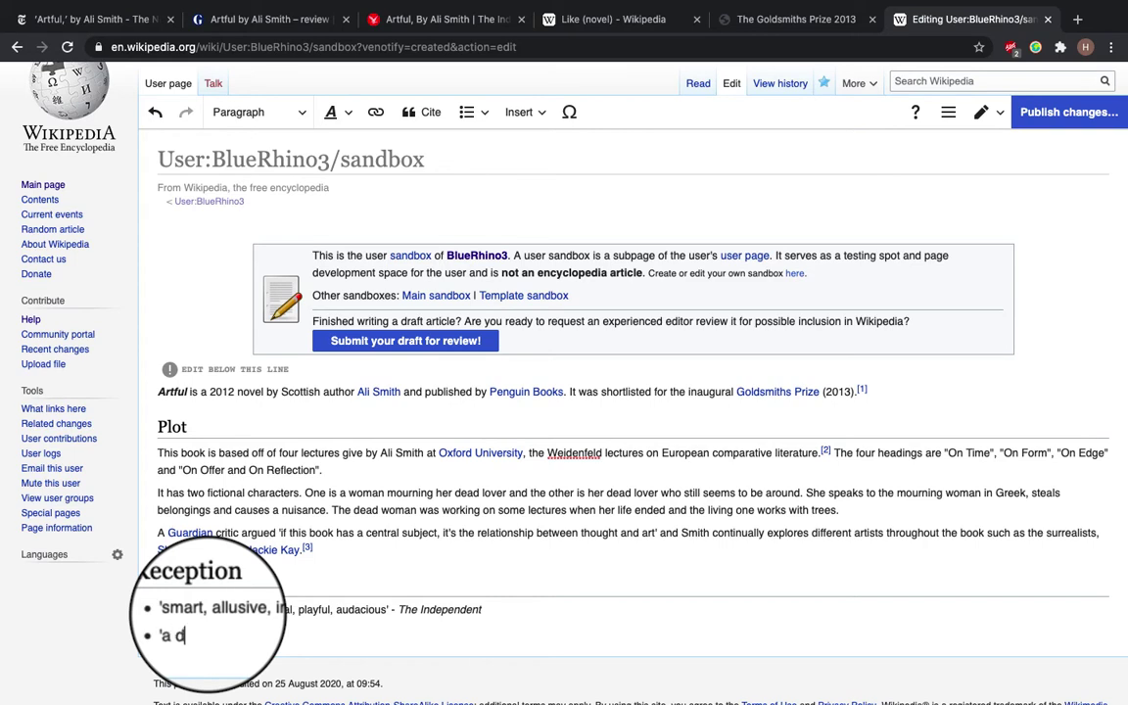
type("'a seductive and compelling case for the power of imagination' - The Guardian")
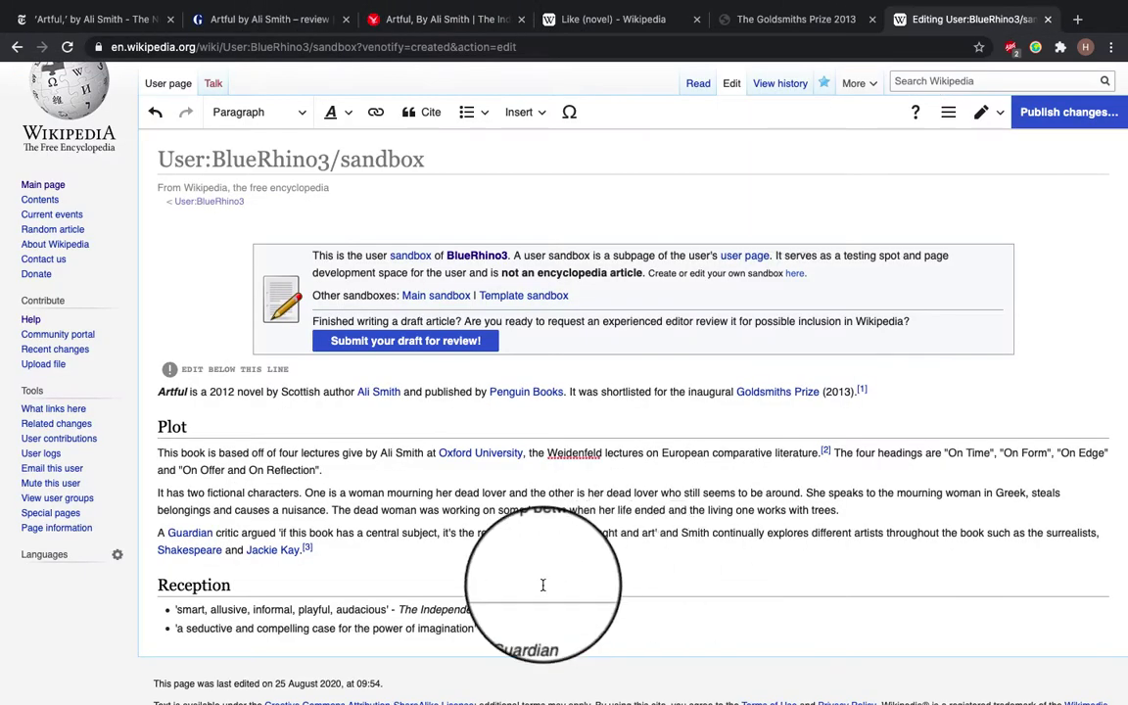
Cite The Independent's review from its URL as [4] and link 'The Independent' to its article
left_click(432, 115)
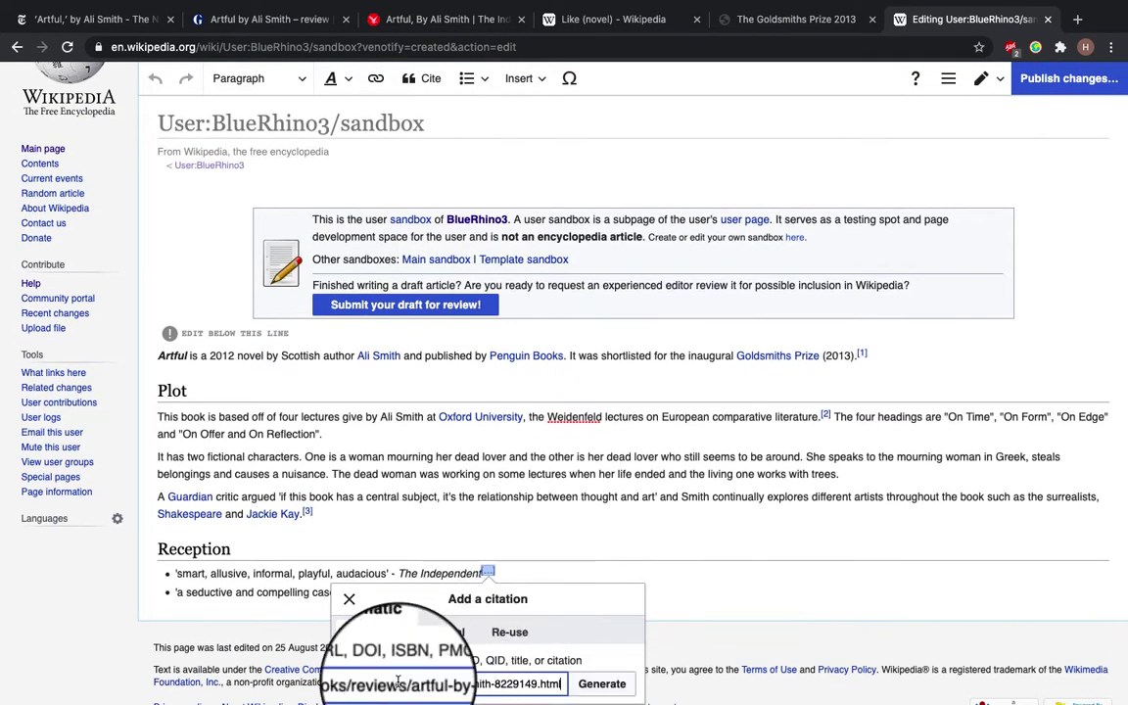
left_click(599, 683)
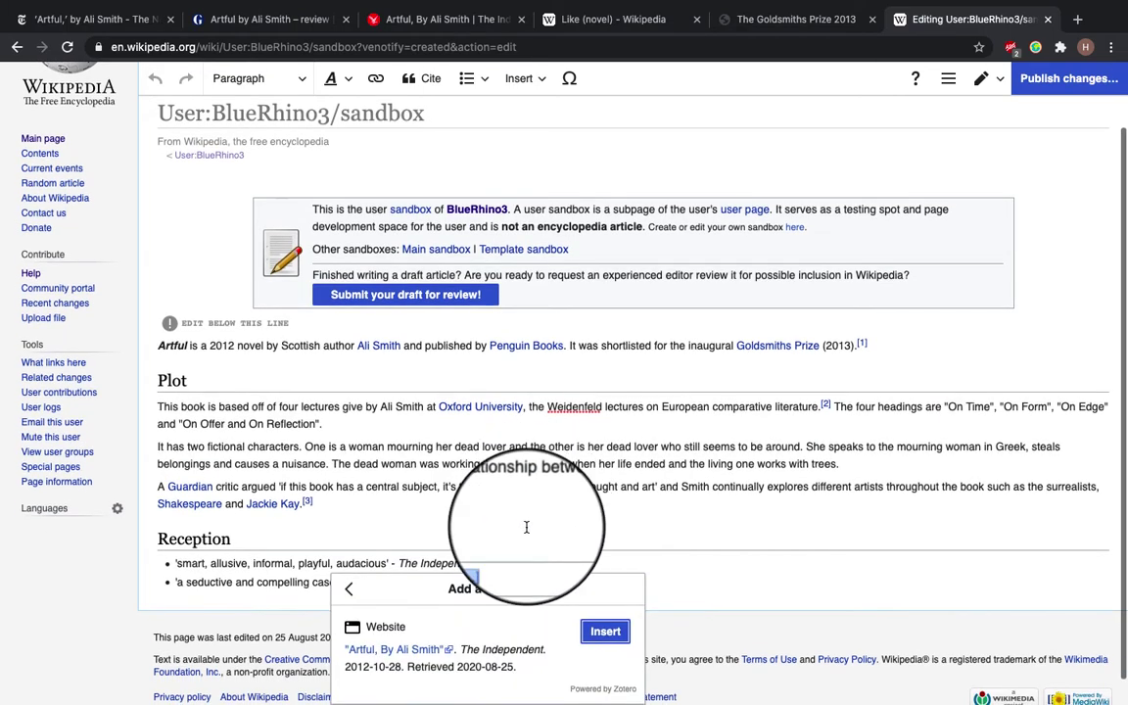
left_click(603, 630)
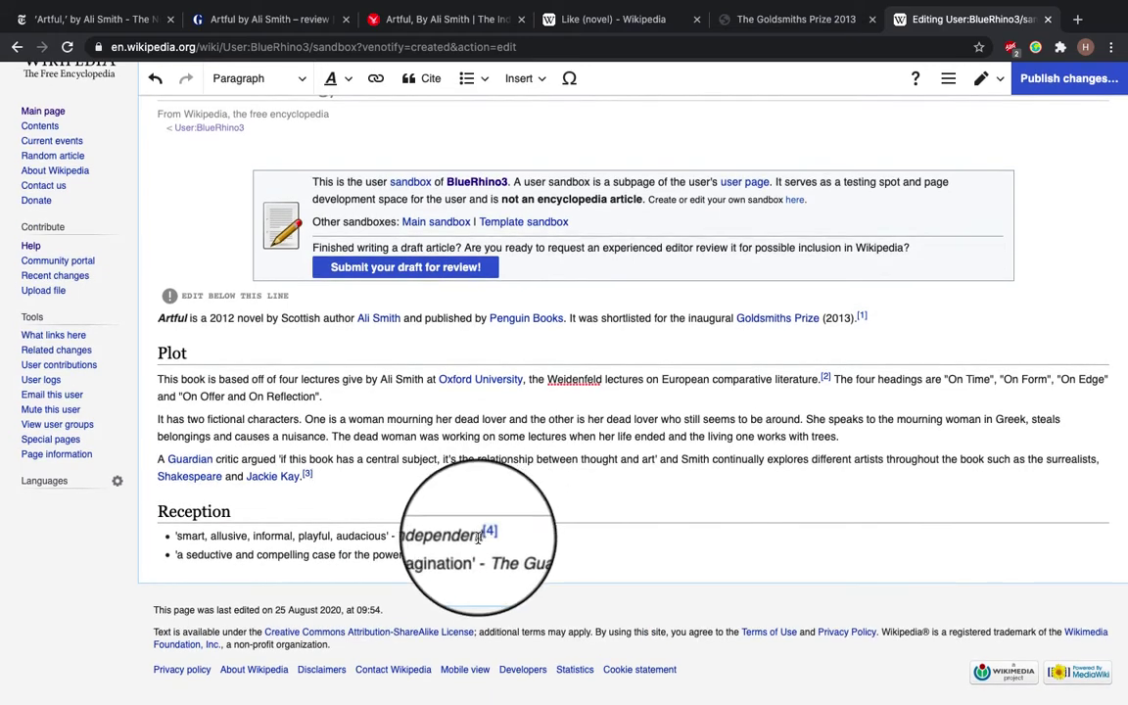
left_click_drag(481, 536, 402, 536)
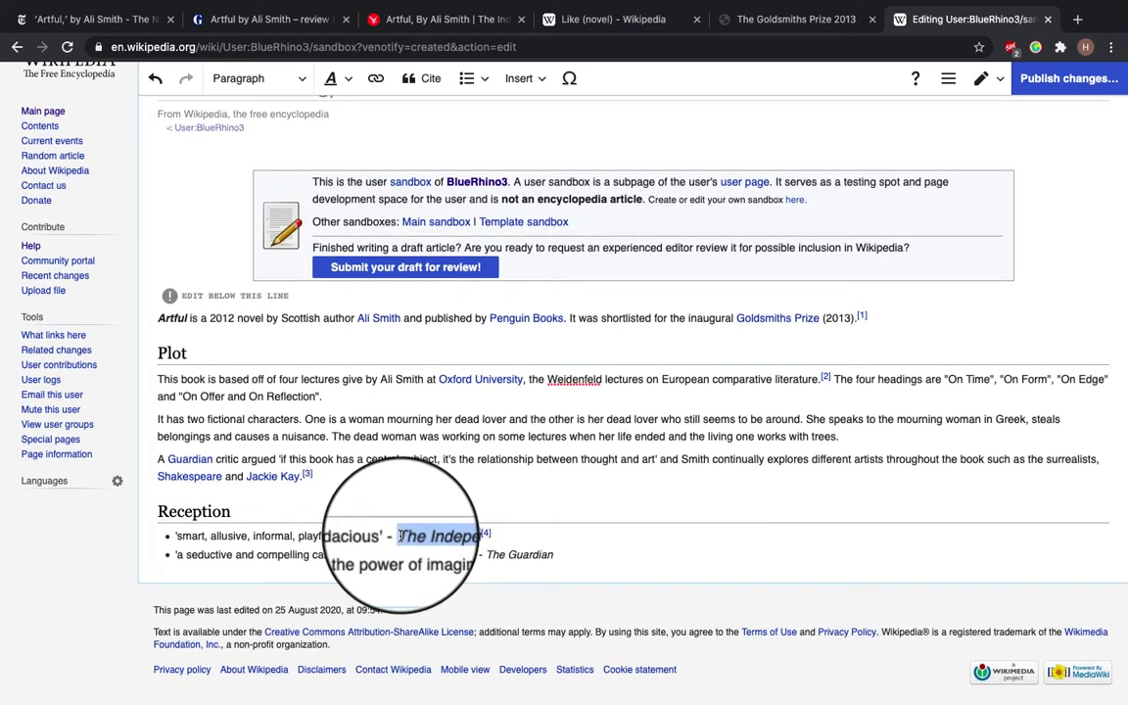
scroll(294, 235, "up", 2)
left_click(374, 143)
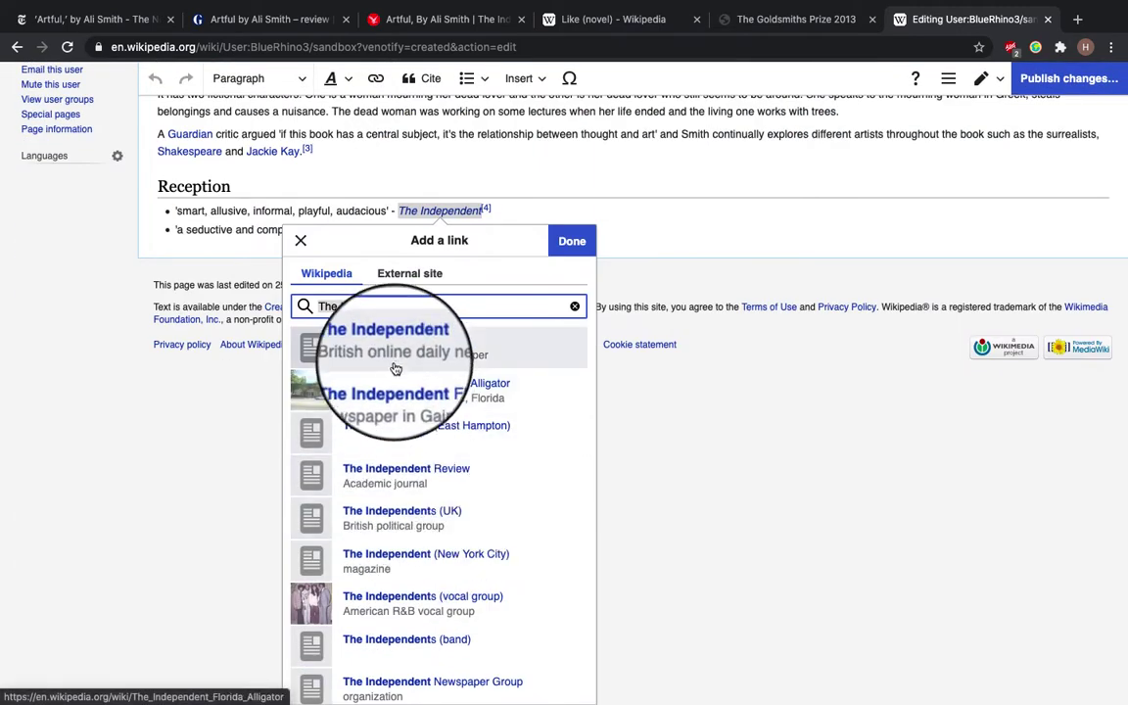
left_click(399, 347)
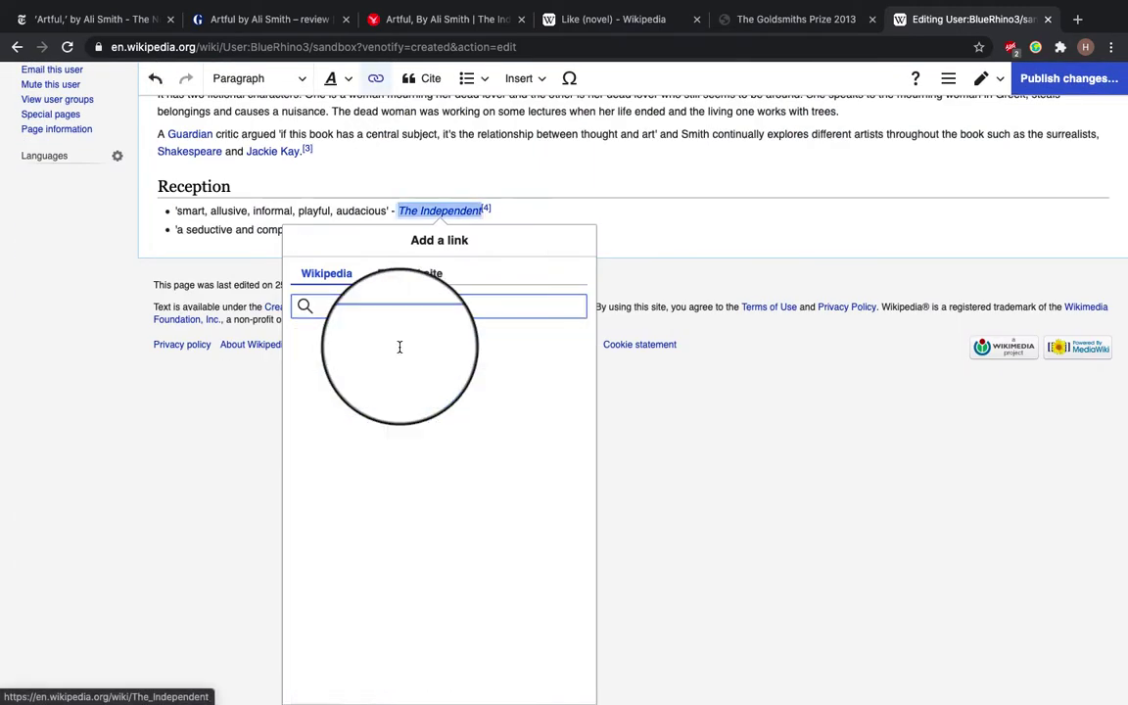
left_click(528, 501)
Reuse existing reference [3] as the citation for the Guardian quote
left_click(557, 554)
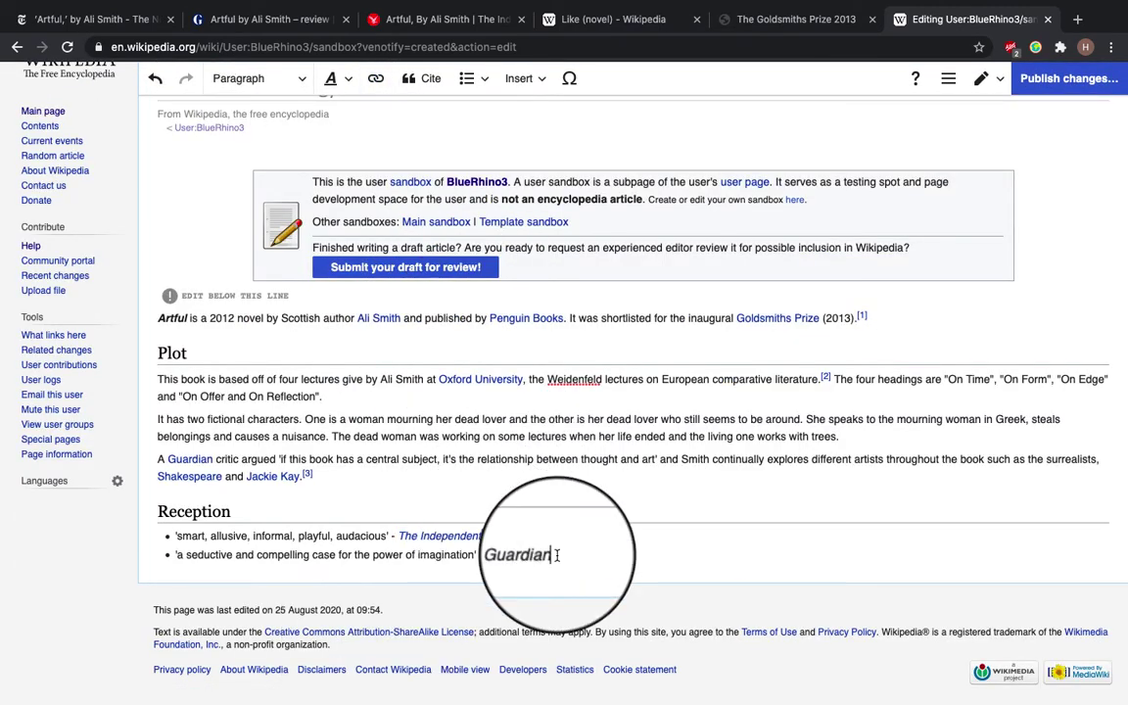
key("Left")
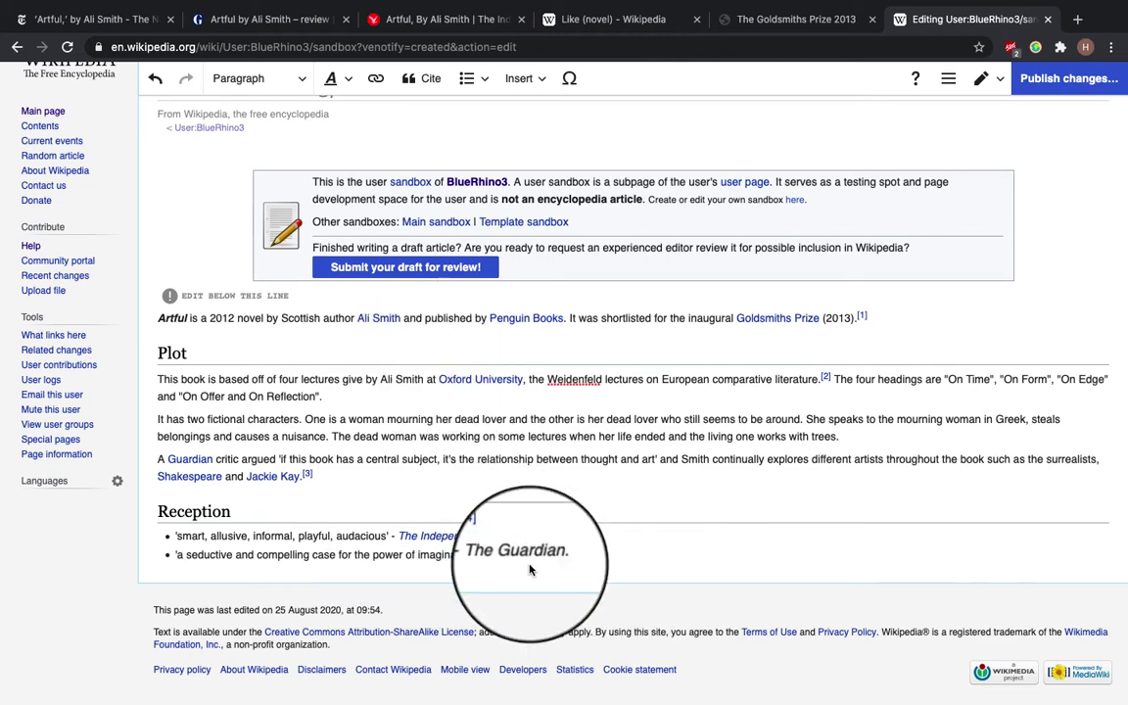
scroll(599, 584, "up", 1)
scroll(599, 584, "up", 3)
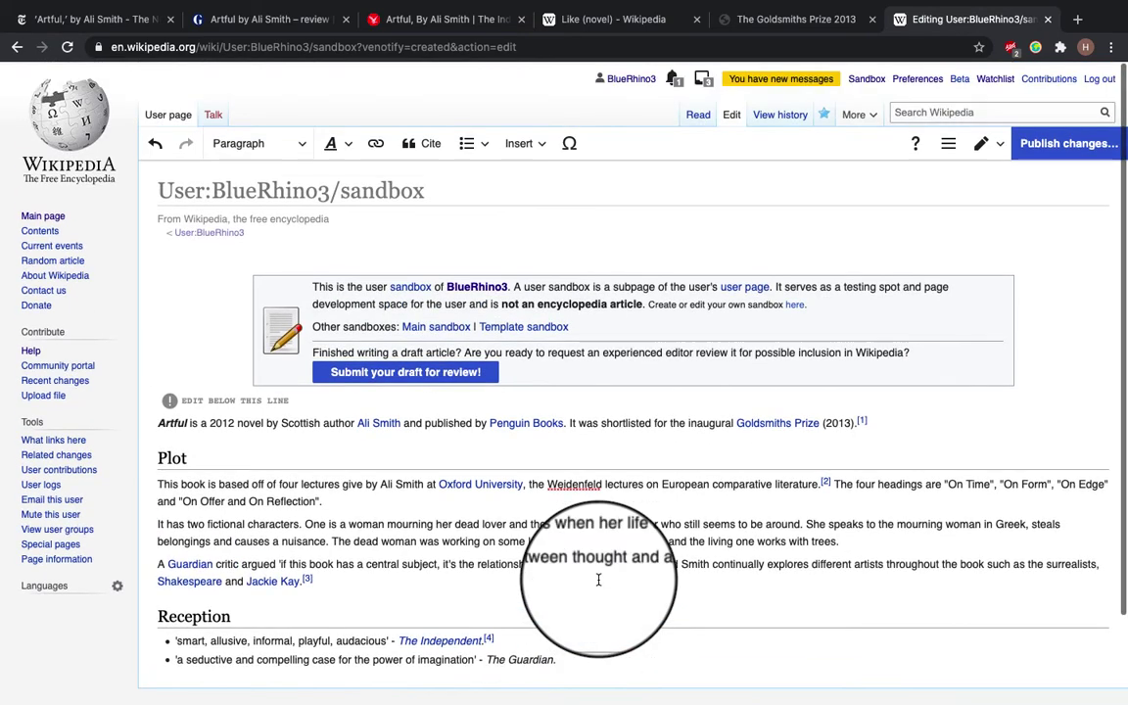
left_click(429, 143)
left_click(585, 612)
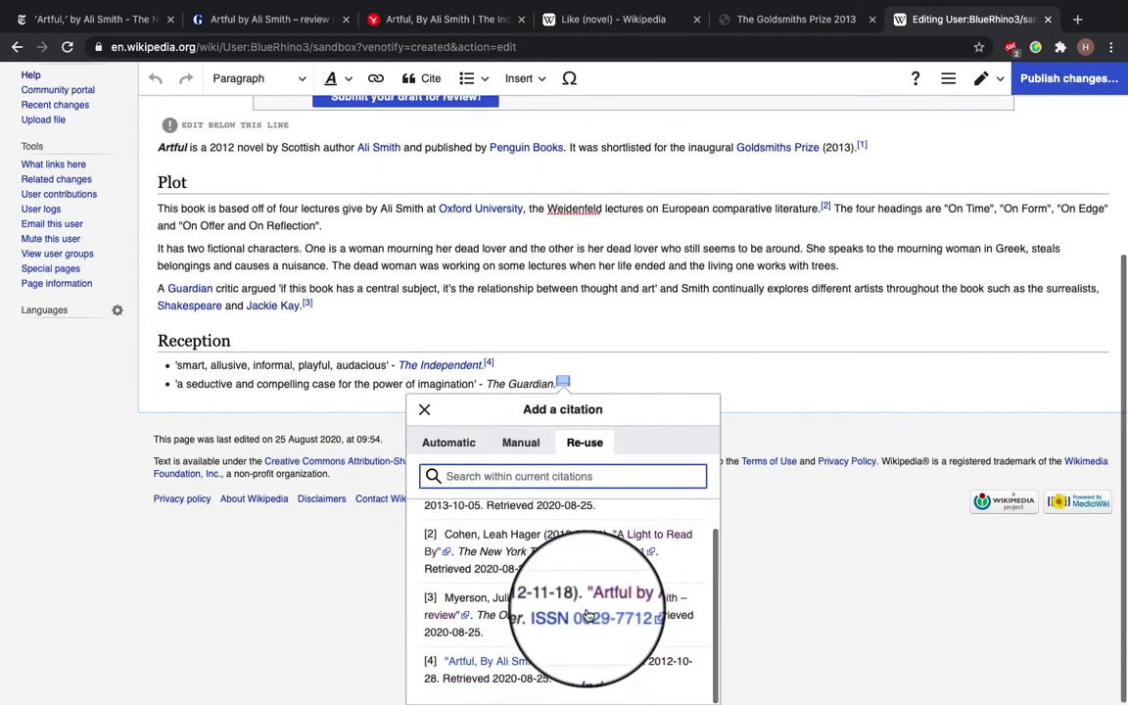
left_click(494, 623)
scroll(437, 509, "up", 1)
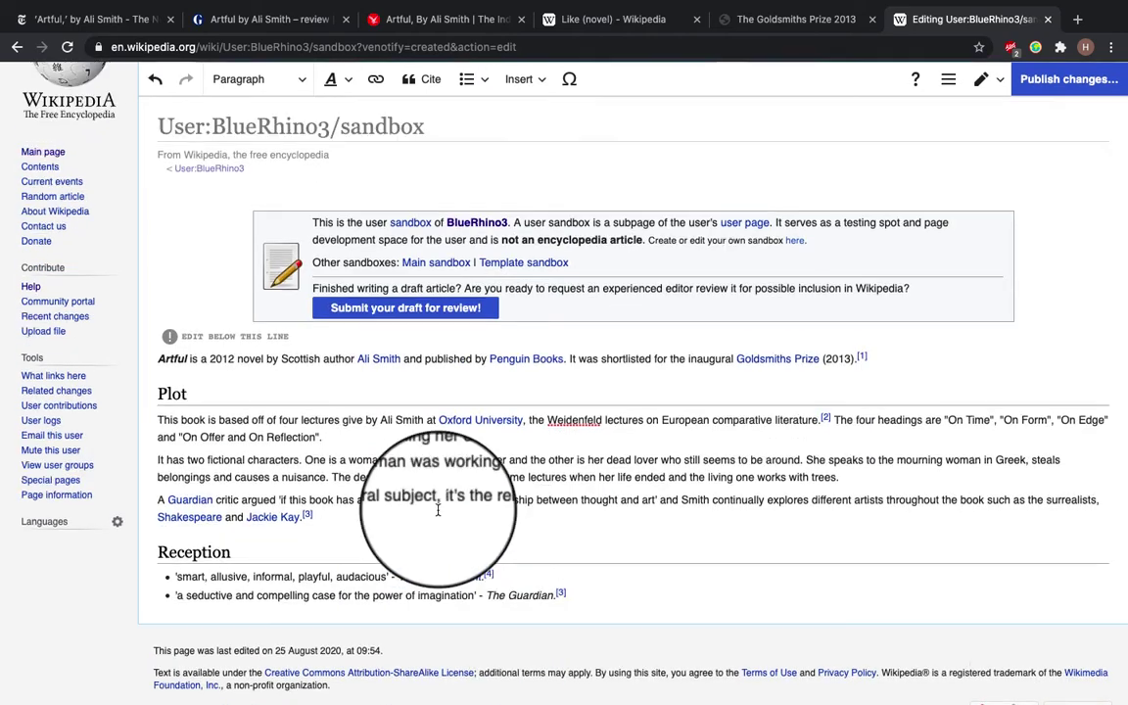
Add a new line after the last Reception bullet and make it a References heading
left_click(609, 594)
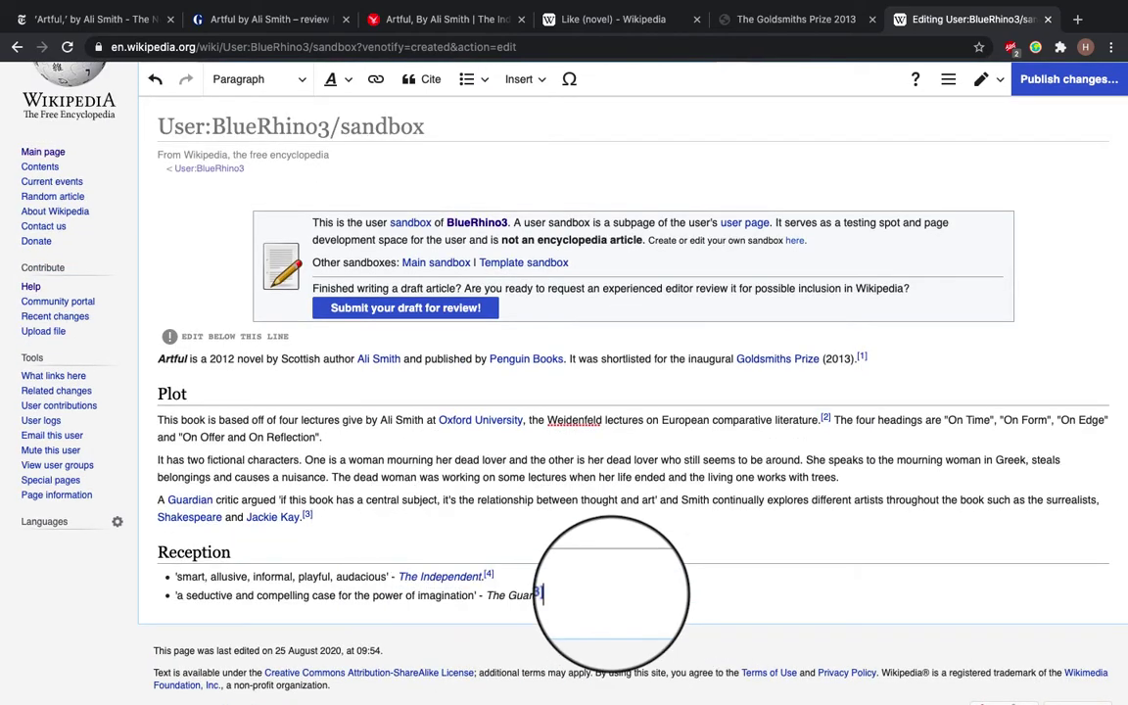
key("Return")
key("Return")
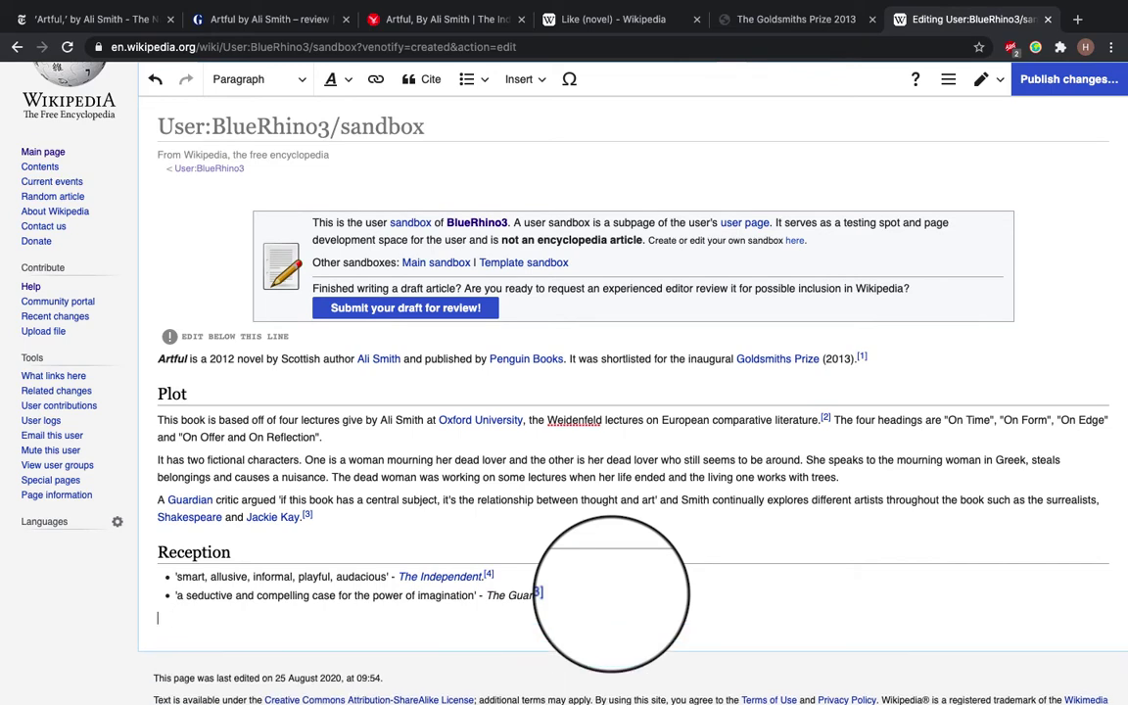
left_click(299, 79)
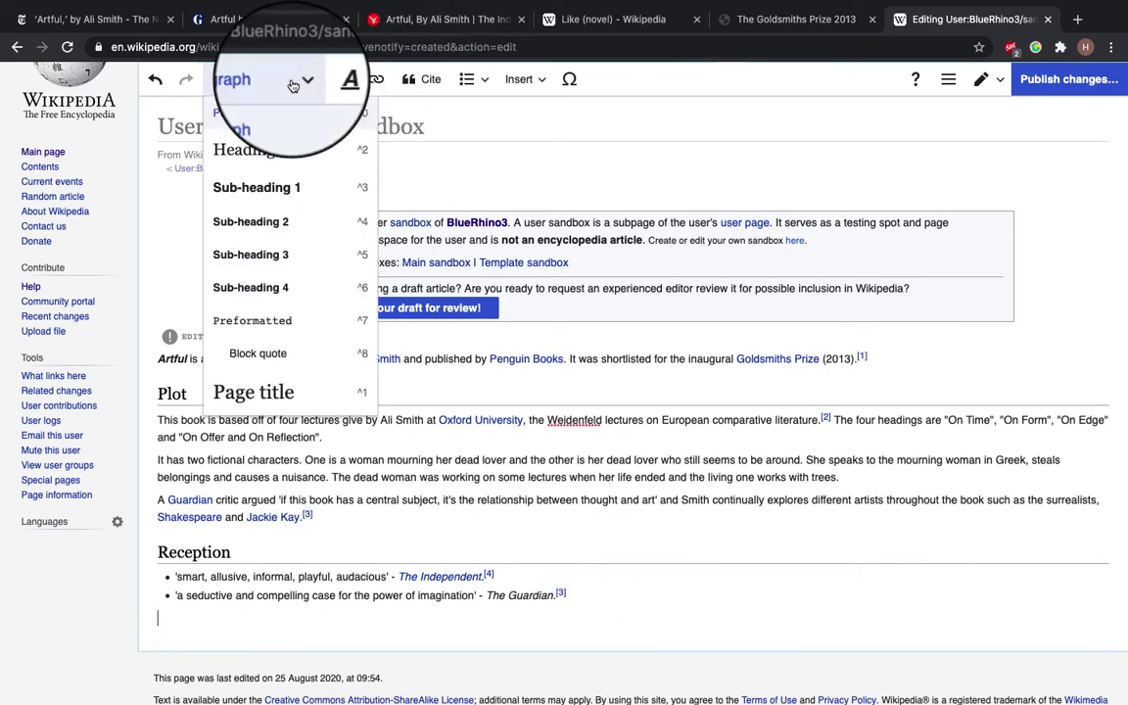
left_click(277, 164)
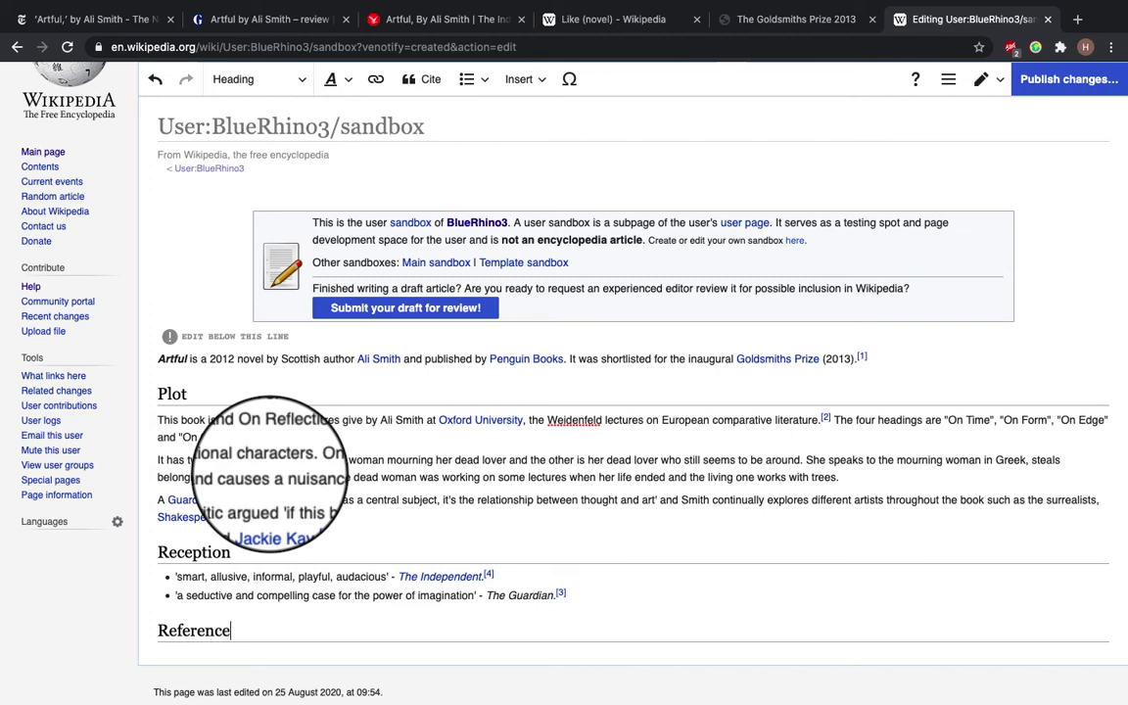
scroll(392, 538, "up", 1)
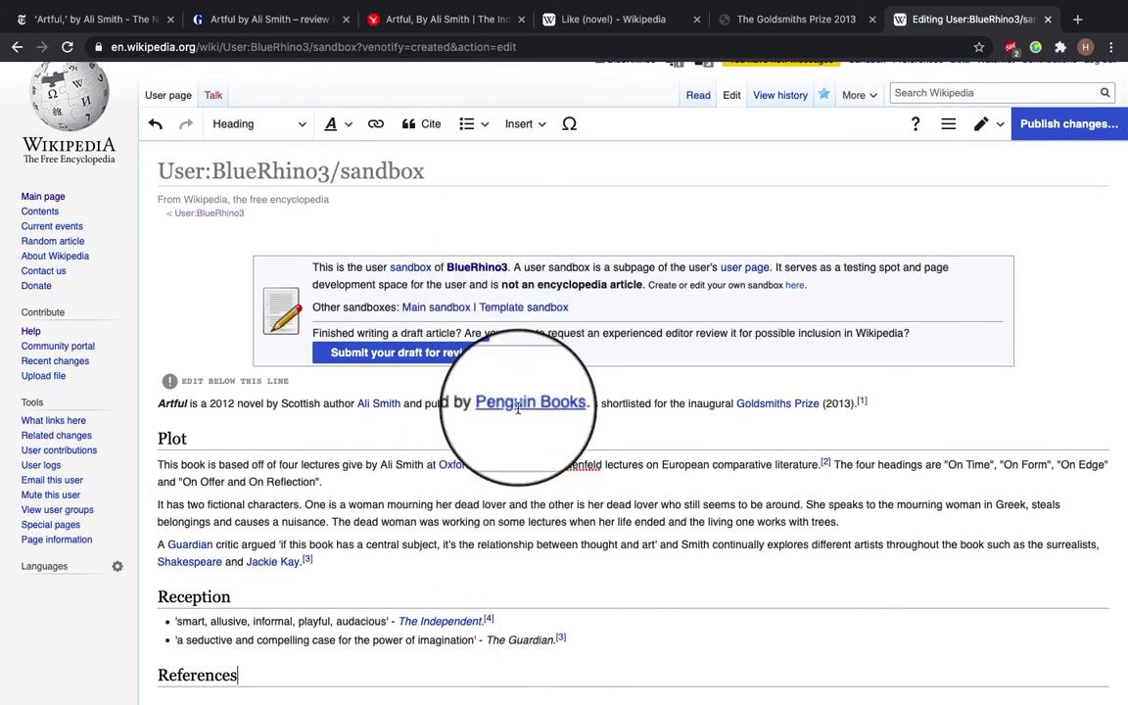
Add the category 'Scottish literature' to the page and apply it
left_click(946, 124)
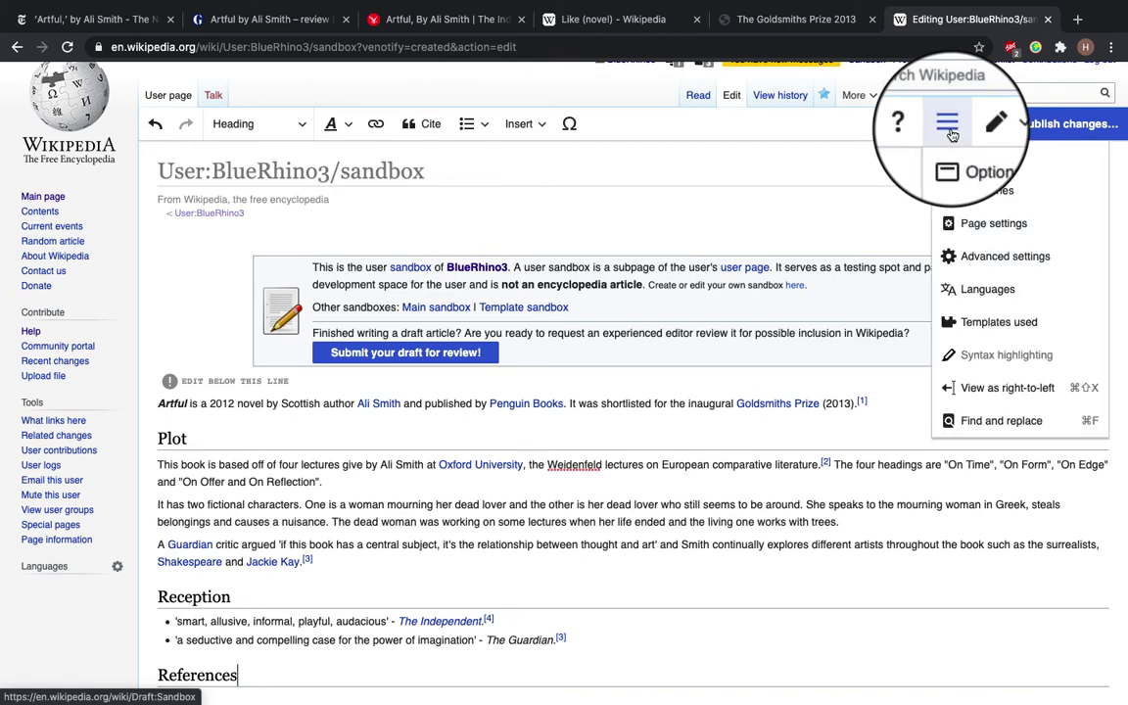
left_click(969, 190)
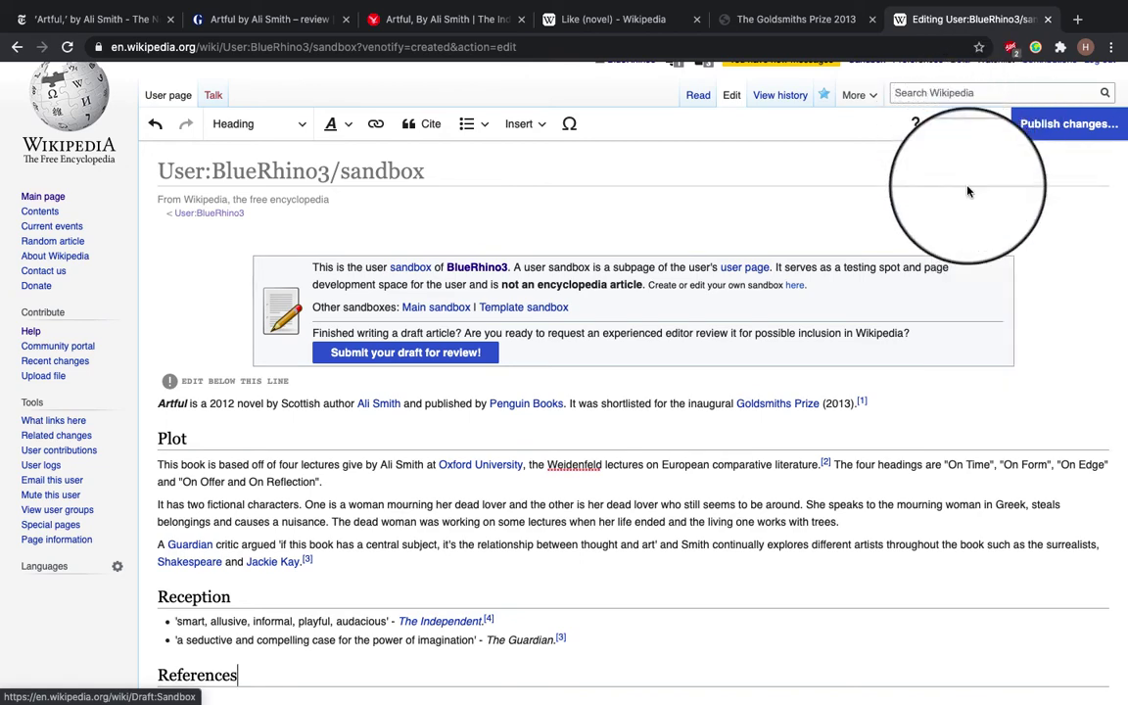
type("Scottish liter")
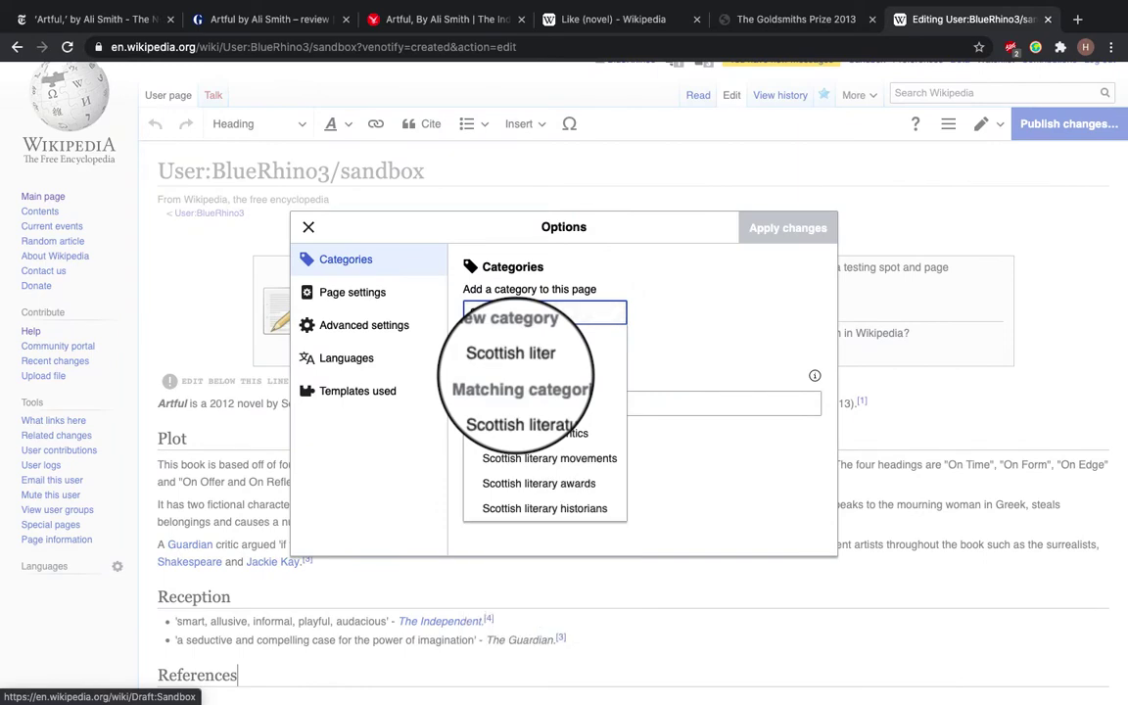
type("a")
left_click(529, 408)
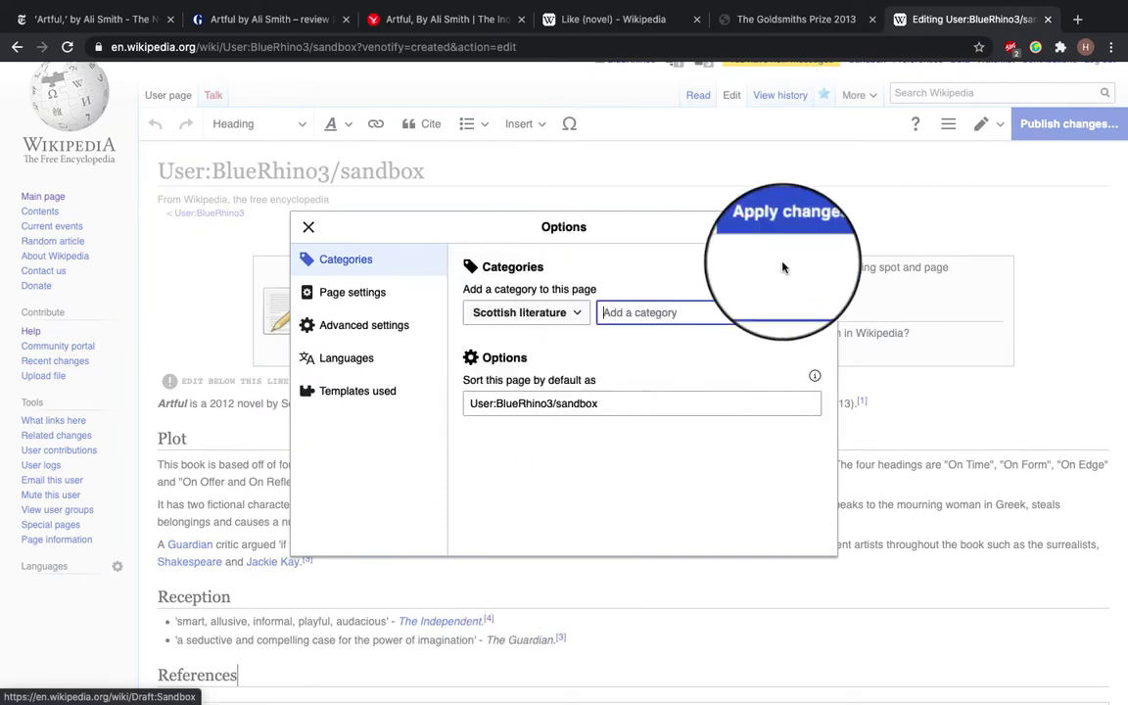
left_click(787, 245)
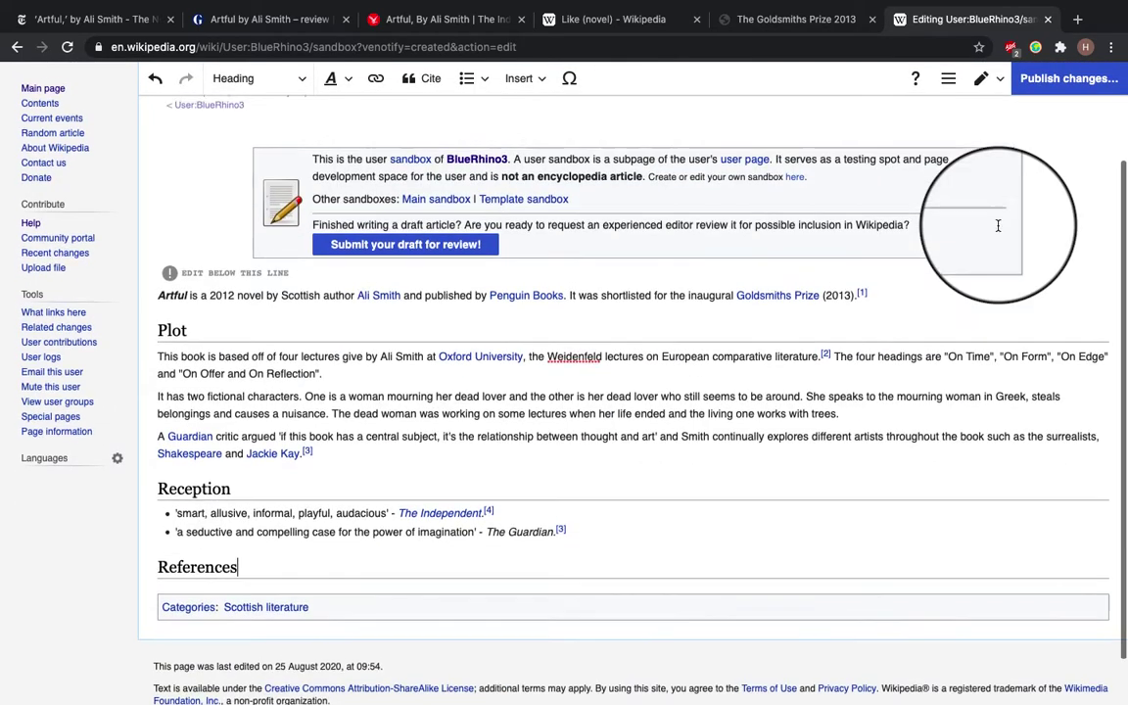
Insert the Infobox book template with Name, Author and Language fields
scroll(884, 291, "up", 3)
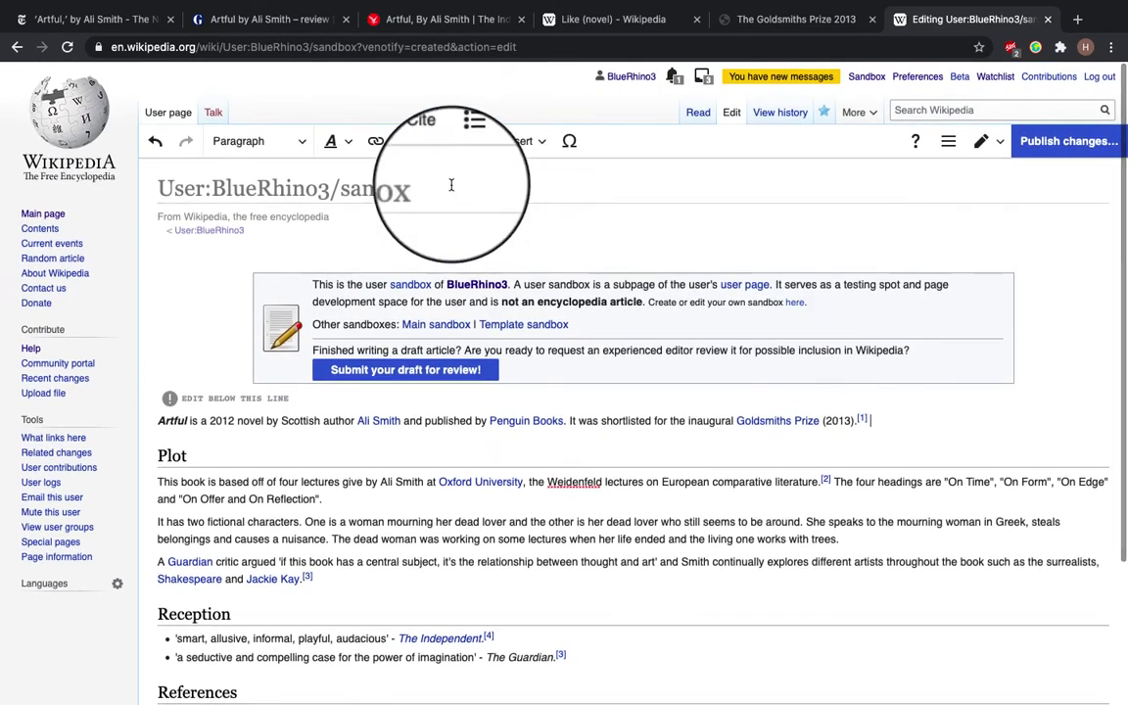
left_click(541, 143)
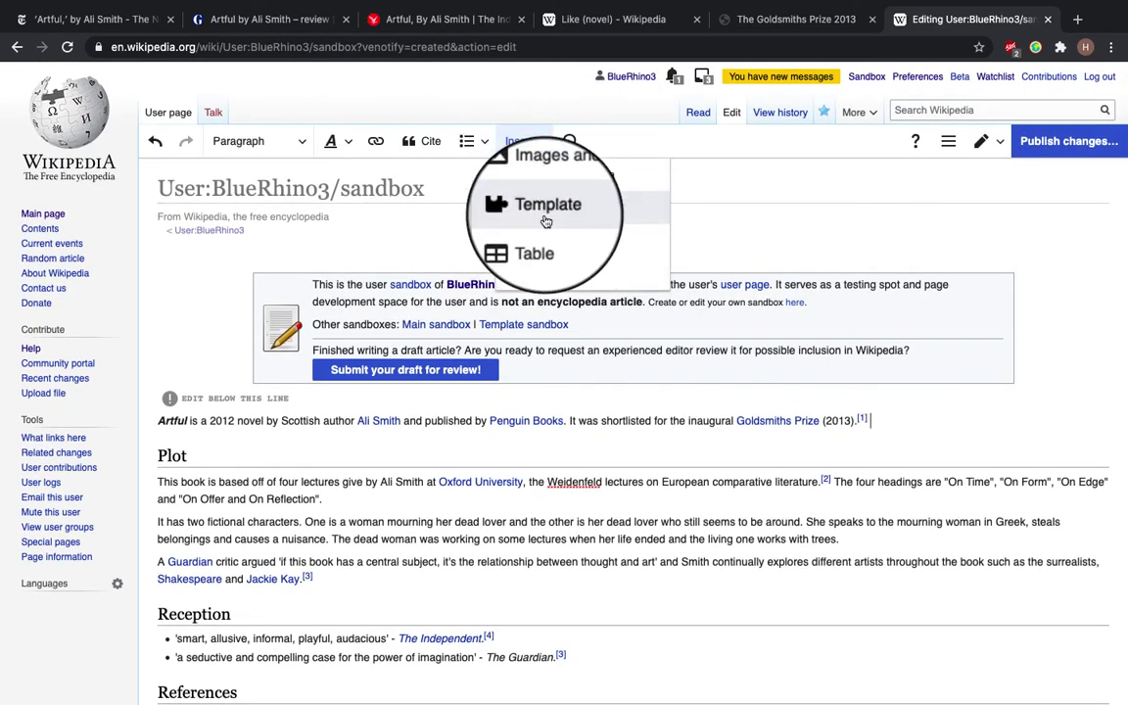
left_click(541, 221)
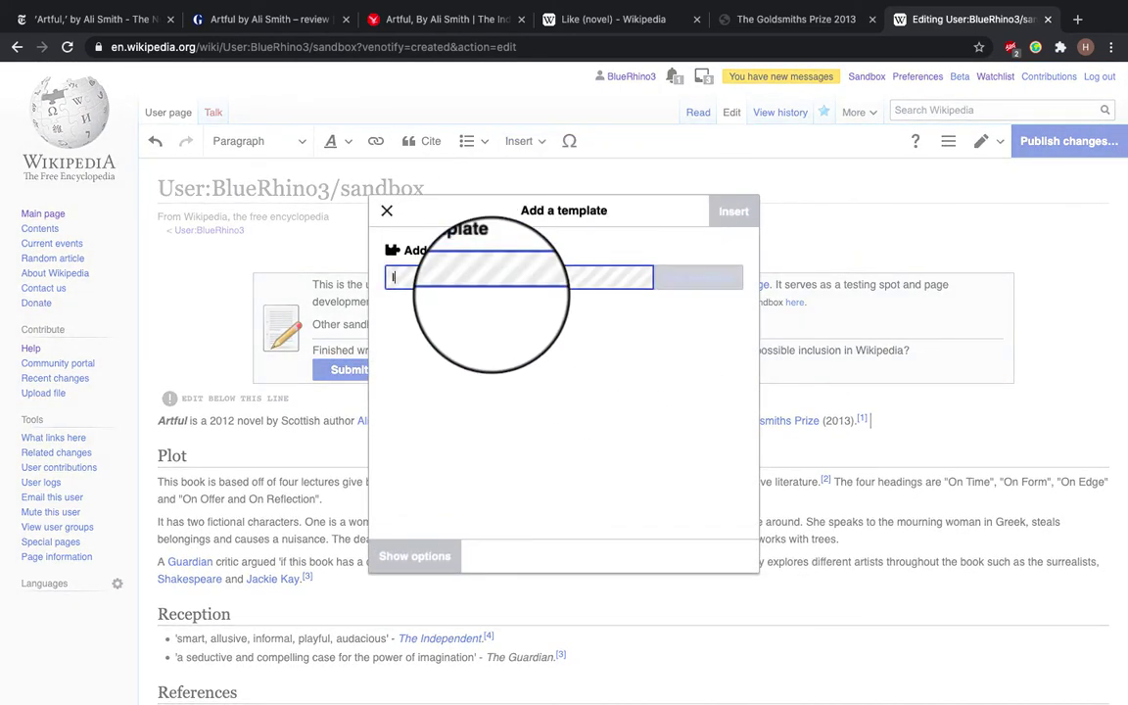
type("Infobox book")
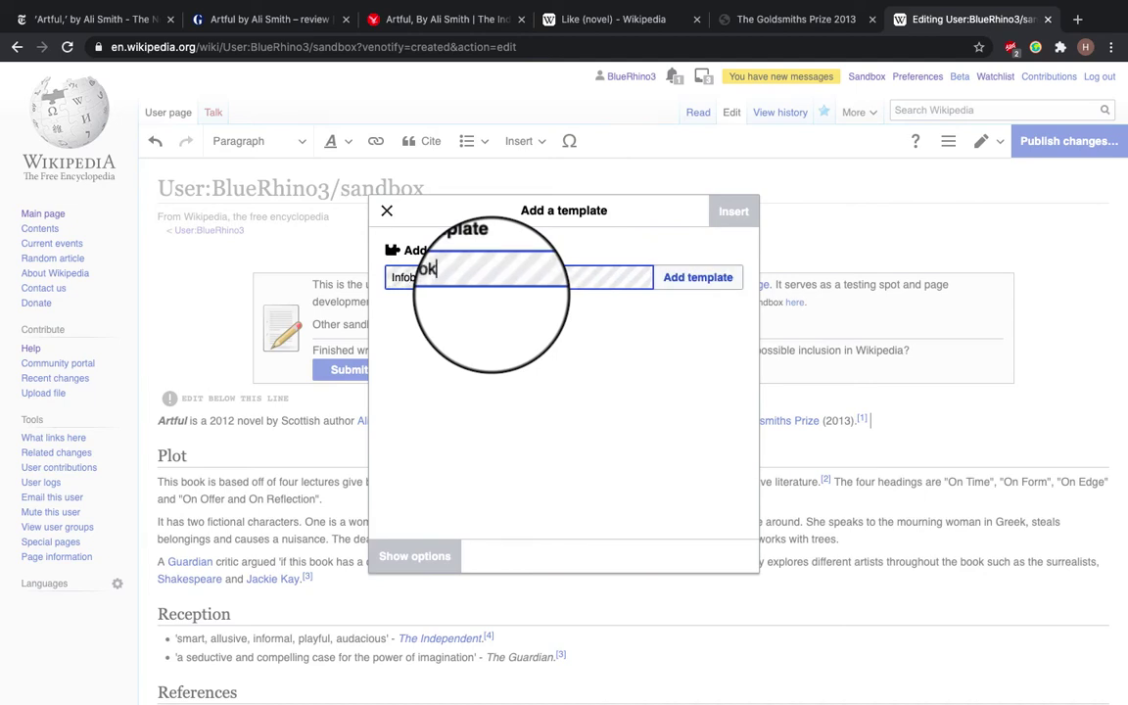
left_click(490, 304)
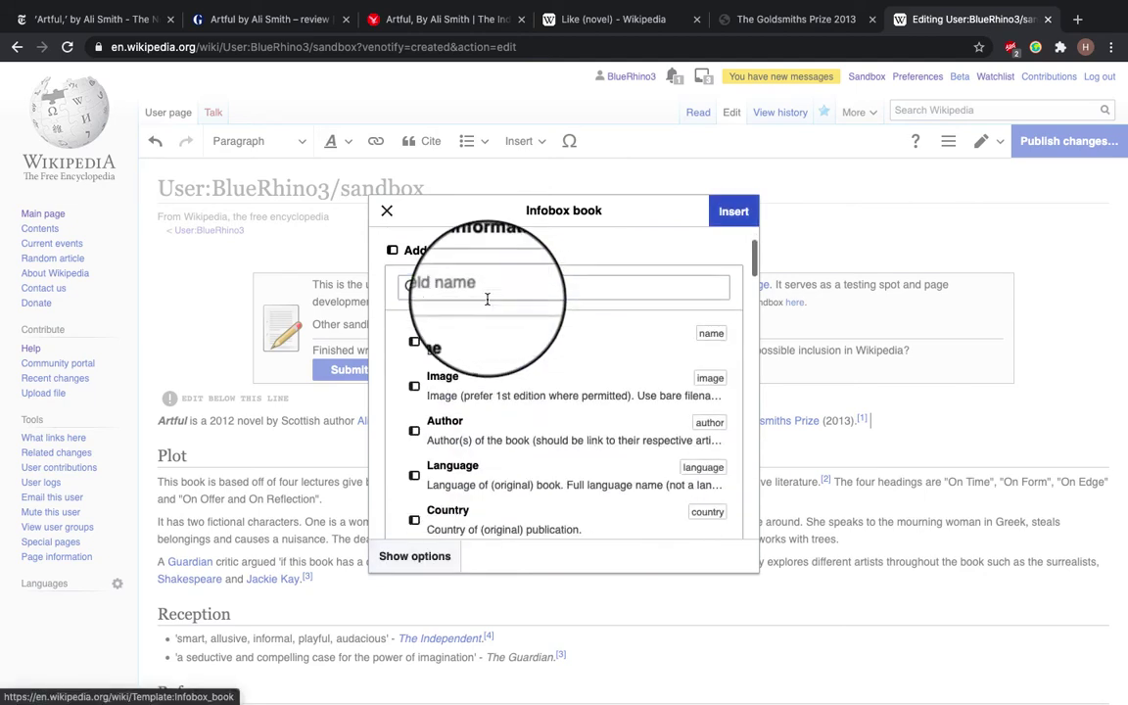
left_click(424, 357)
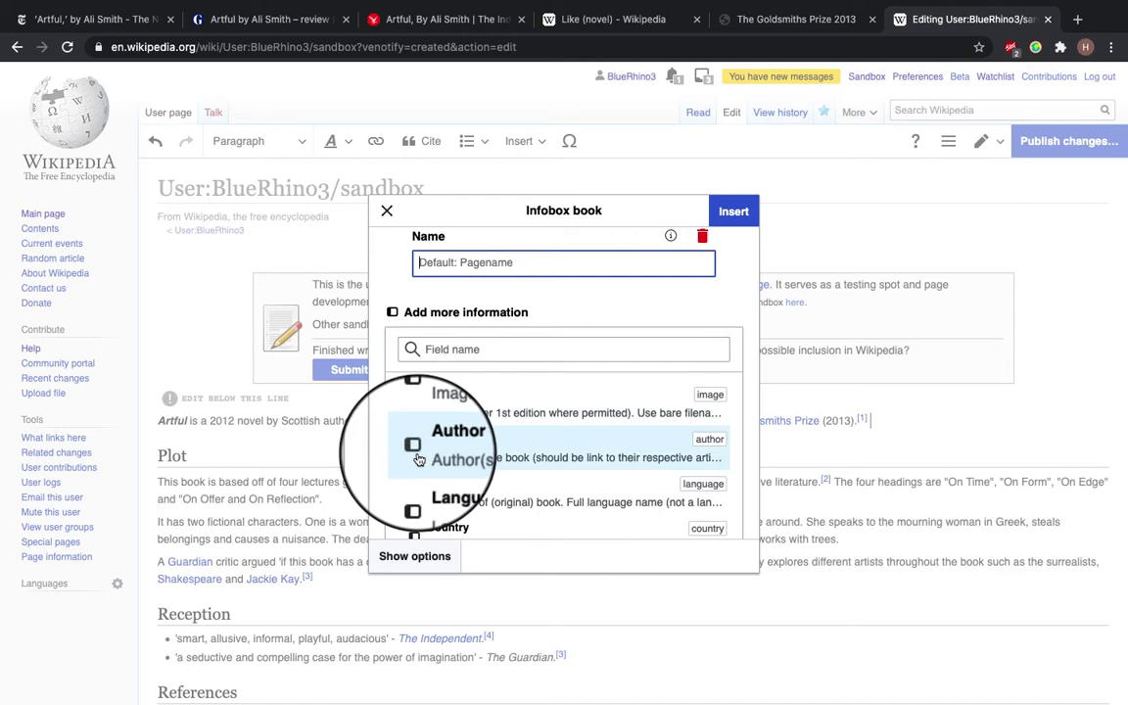
left_click(415, 446)
scroll(407, 391, "down", 3)
left_click(414, 362)
Fill the infobox with author Ali Smith, language English and name Artful, then insert it
left_click(463, 289)
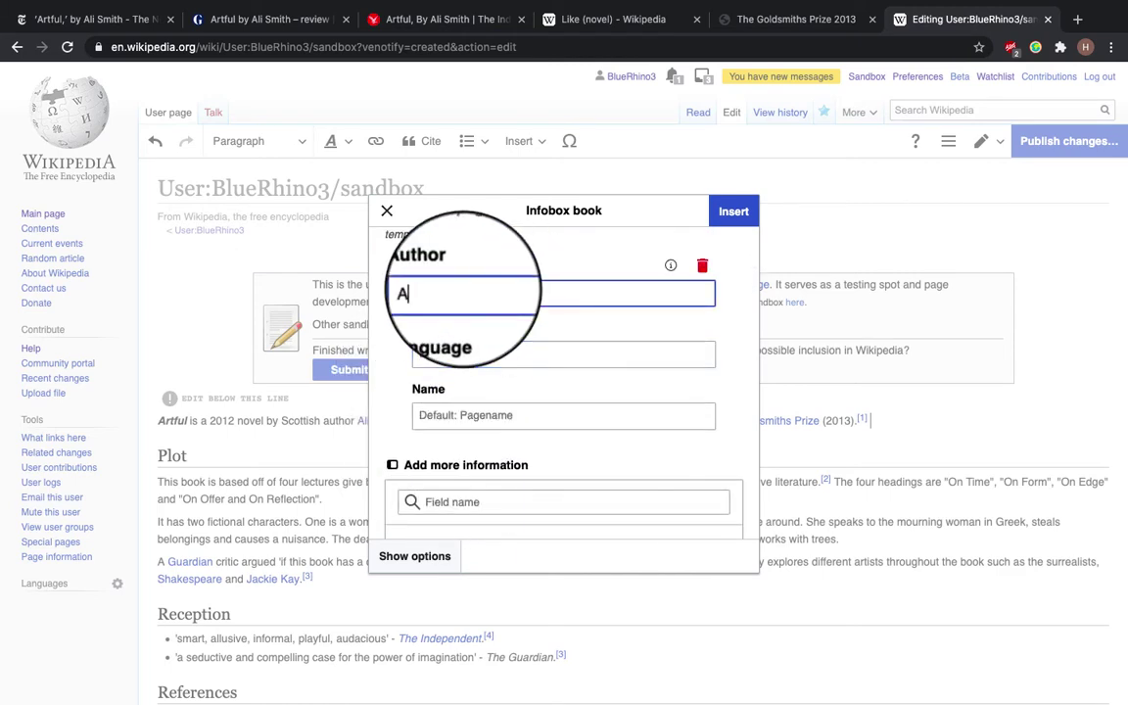
type("Ali Smith")
left_click(468, 344)
type("English")
left_click(477, 415)
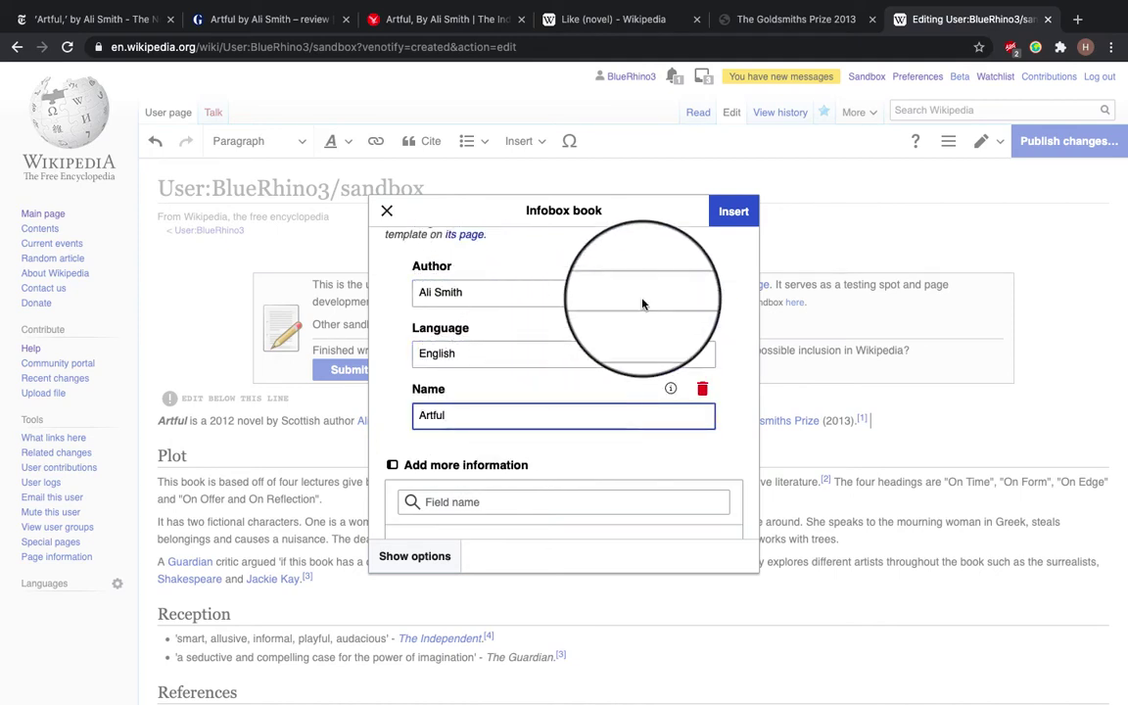
left_click(734, 214)
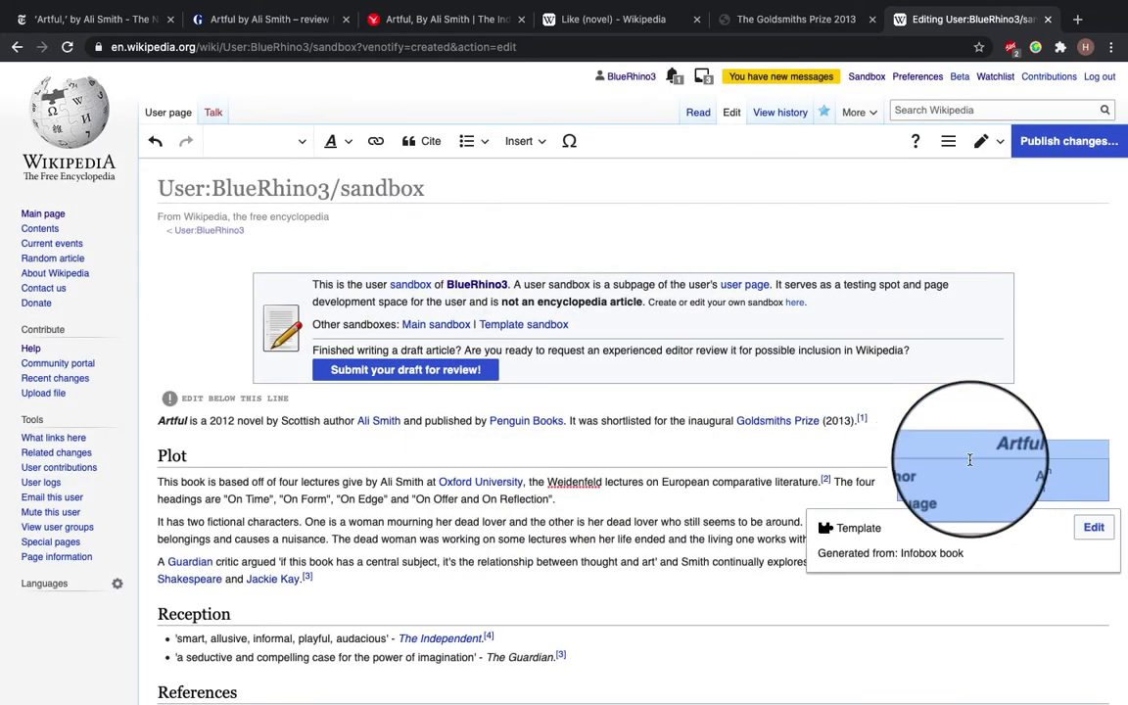
Publish the sandbox with the summary 'adding information, infobox, categories, links and citations'
left_click(1094, 409)
scroll(1023, 408, "down", 1)
scroll(1023, 408, "up", 1)
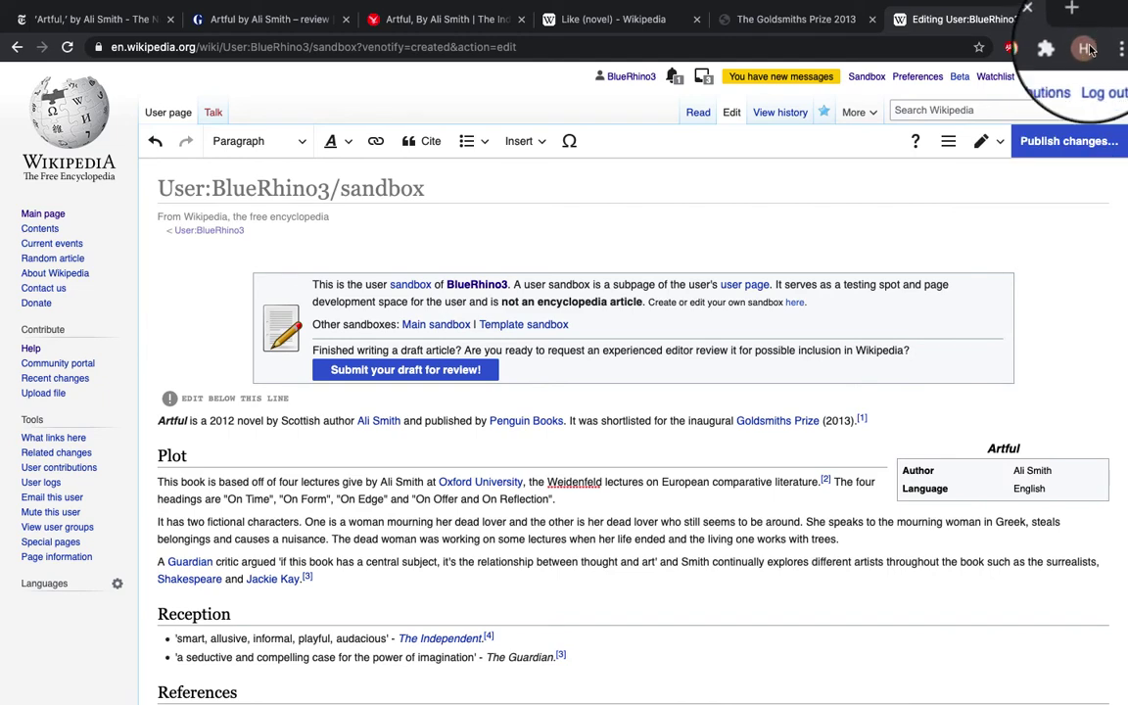
left_click(1074, 139)
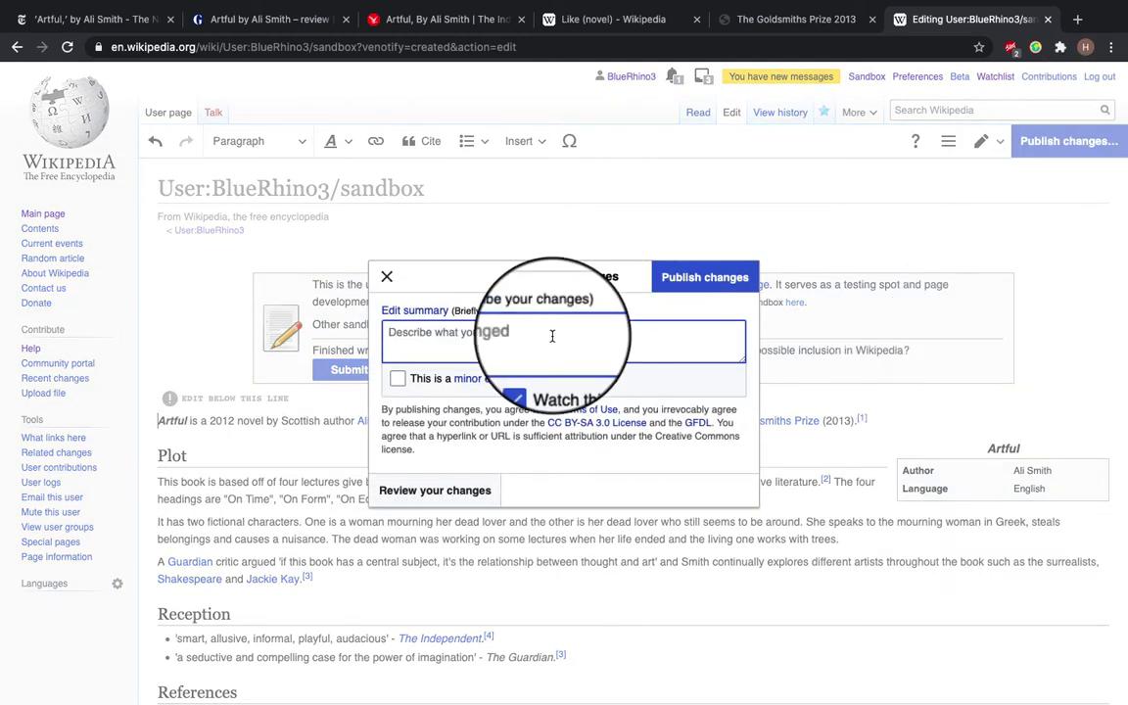
type("a")
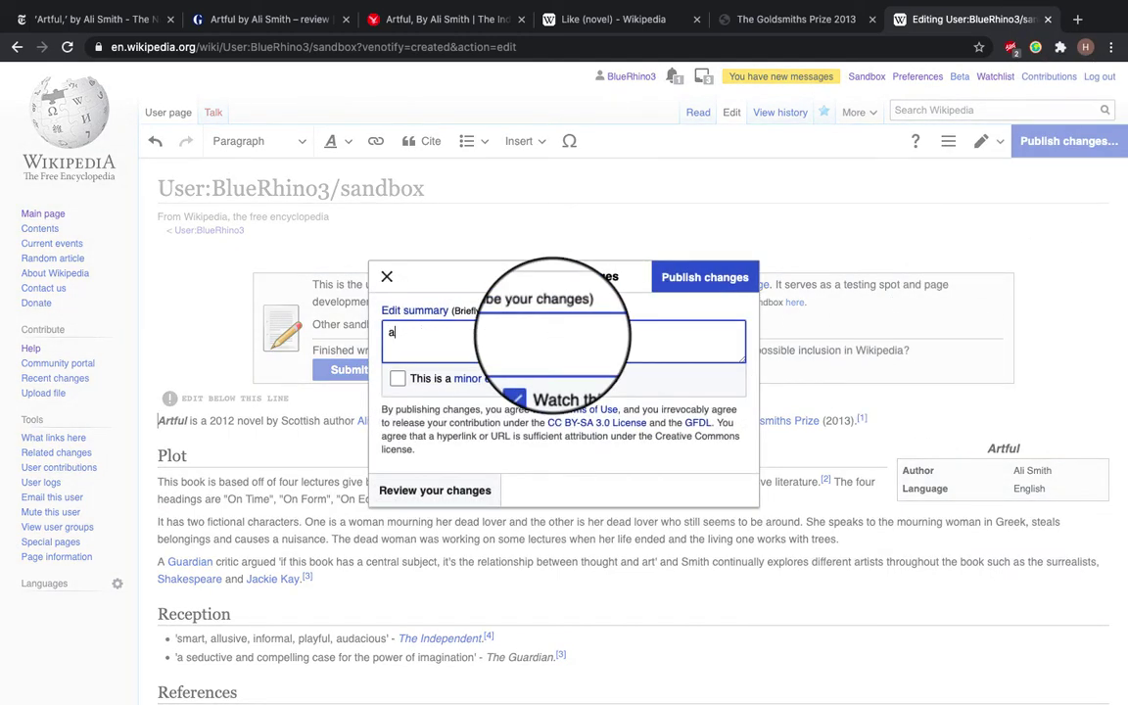
type("dding information, infobox, categories, links and citations")
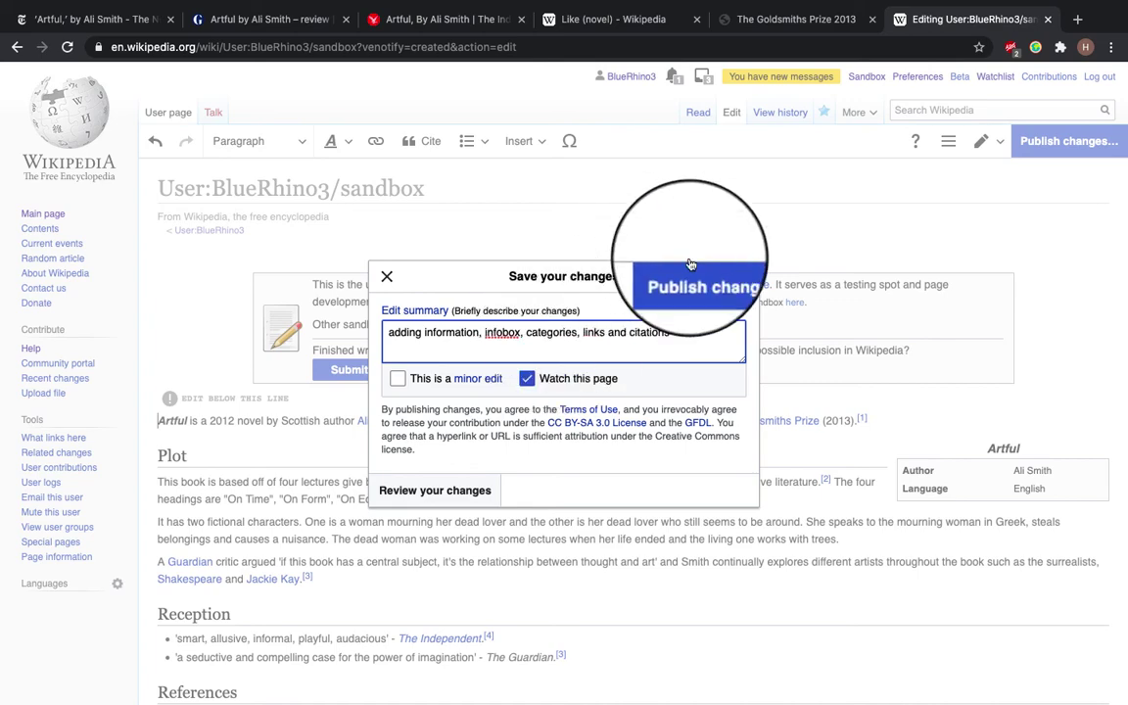
left_click(717, 278)
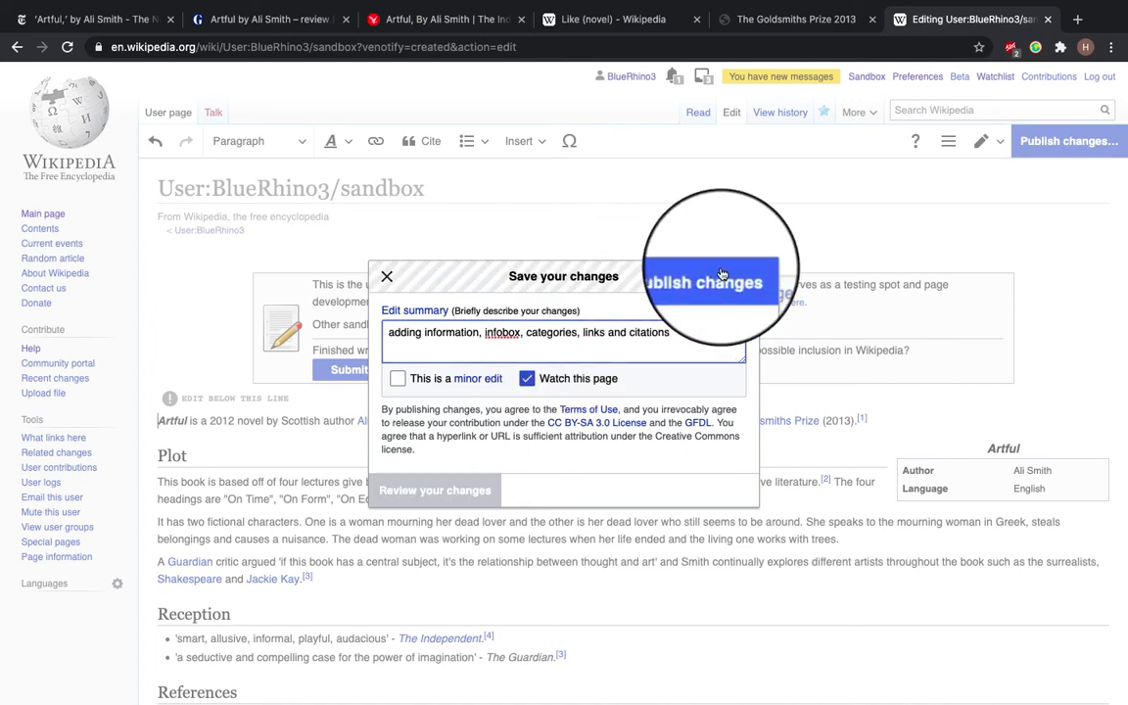
scroll(685, 485, "down", 1)
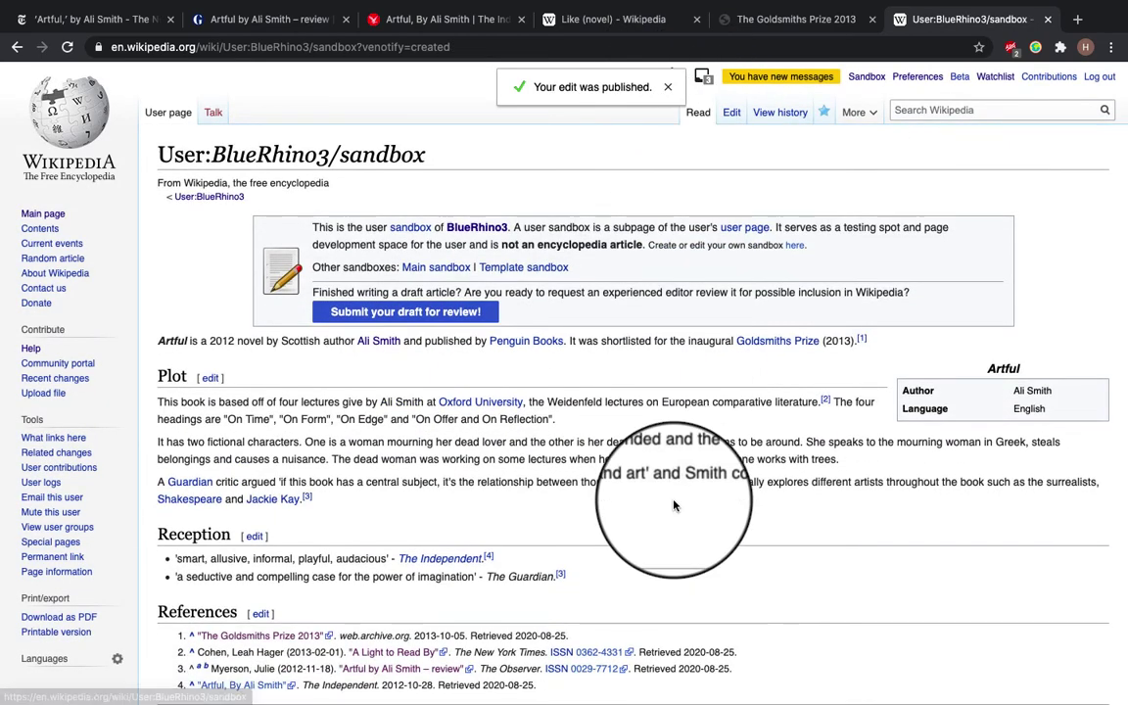
scroll(673, 505, "down", 2)
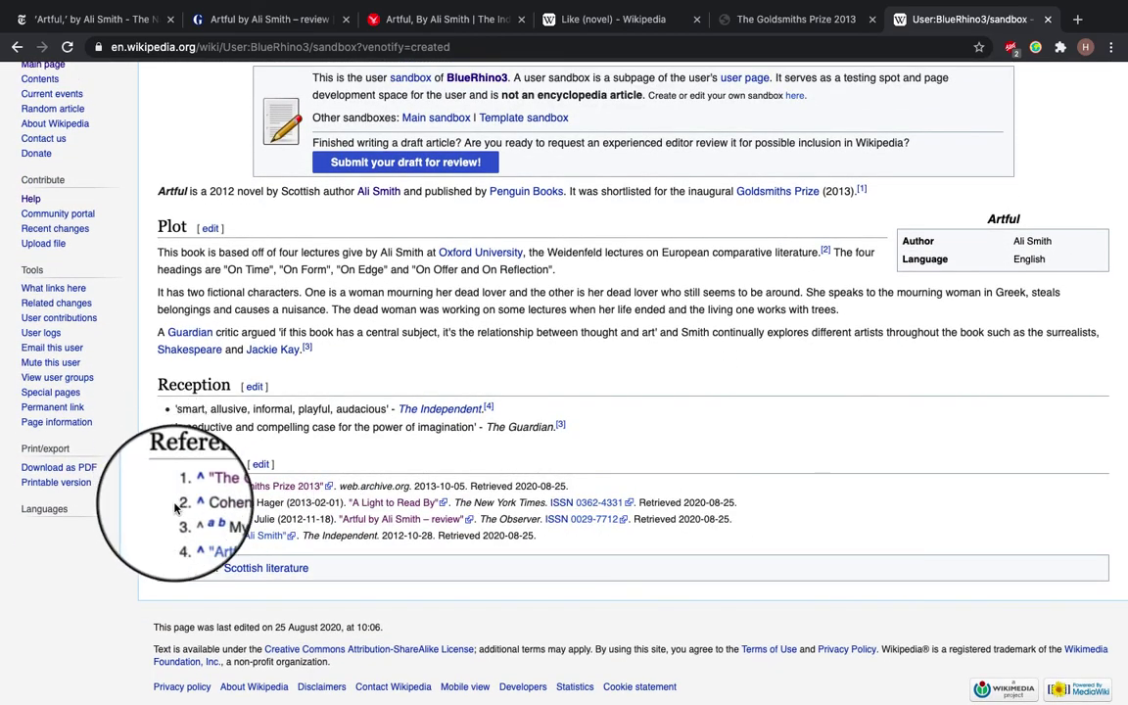
scroll(642, 353, "up", 3)
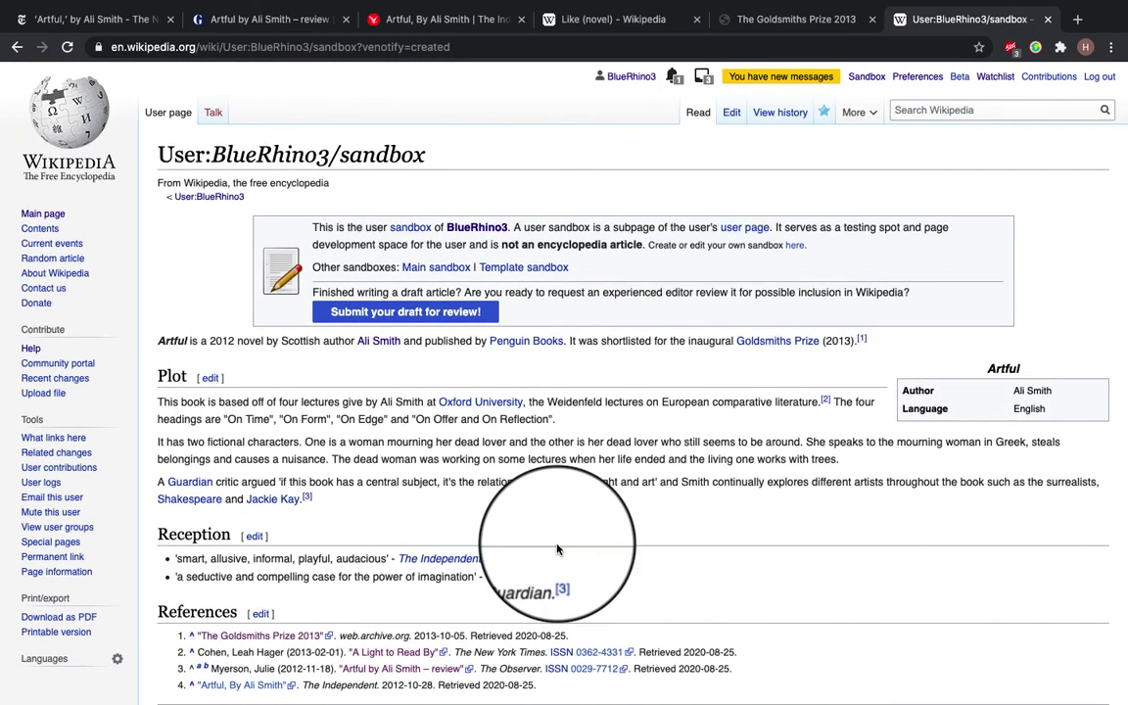